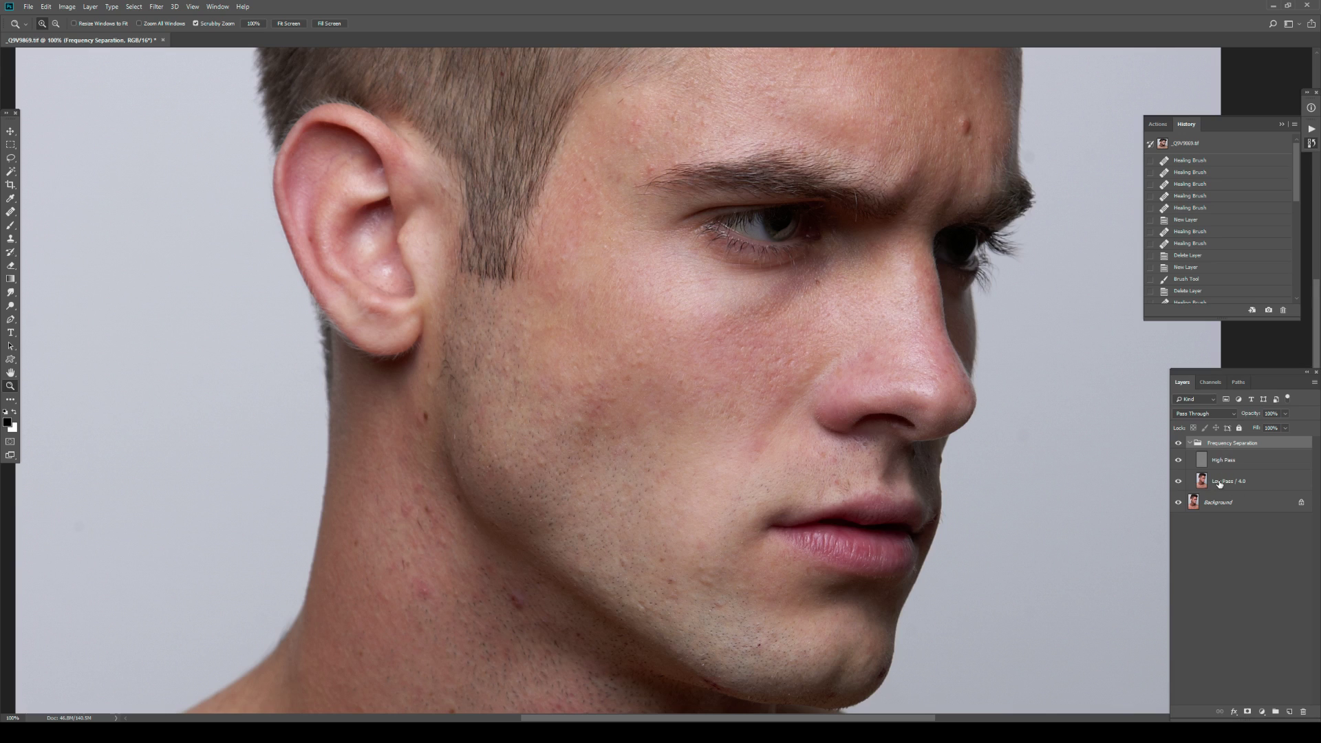
Step: Isolate the Low Pass / 4.0 and High Pass layers in turn, restore all layers, and examine the Frequency Separation group
{"action": "left_click", "coordinate": [1178, 482], "text": "alt"}
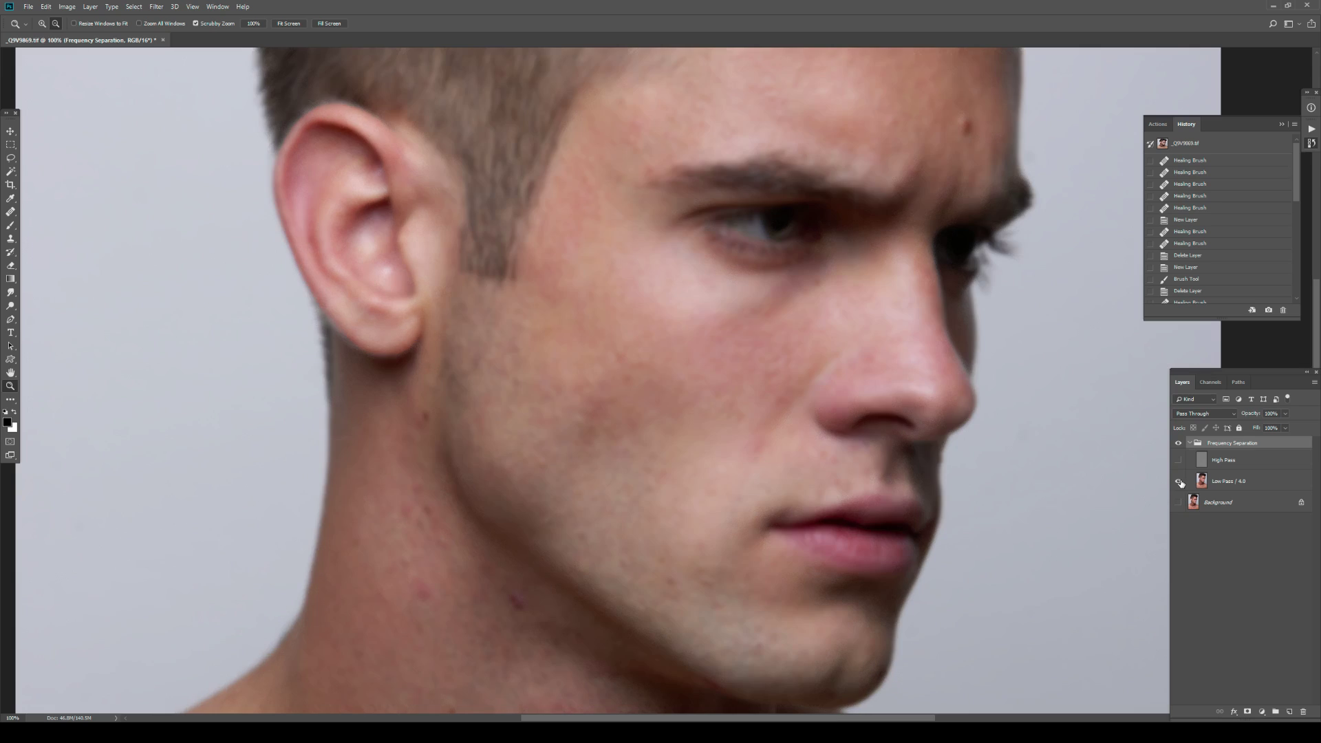
{"action": "left_click", "coordinate": [1178, 460], "text": "alt"}
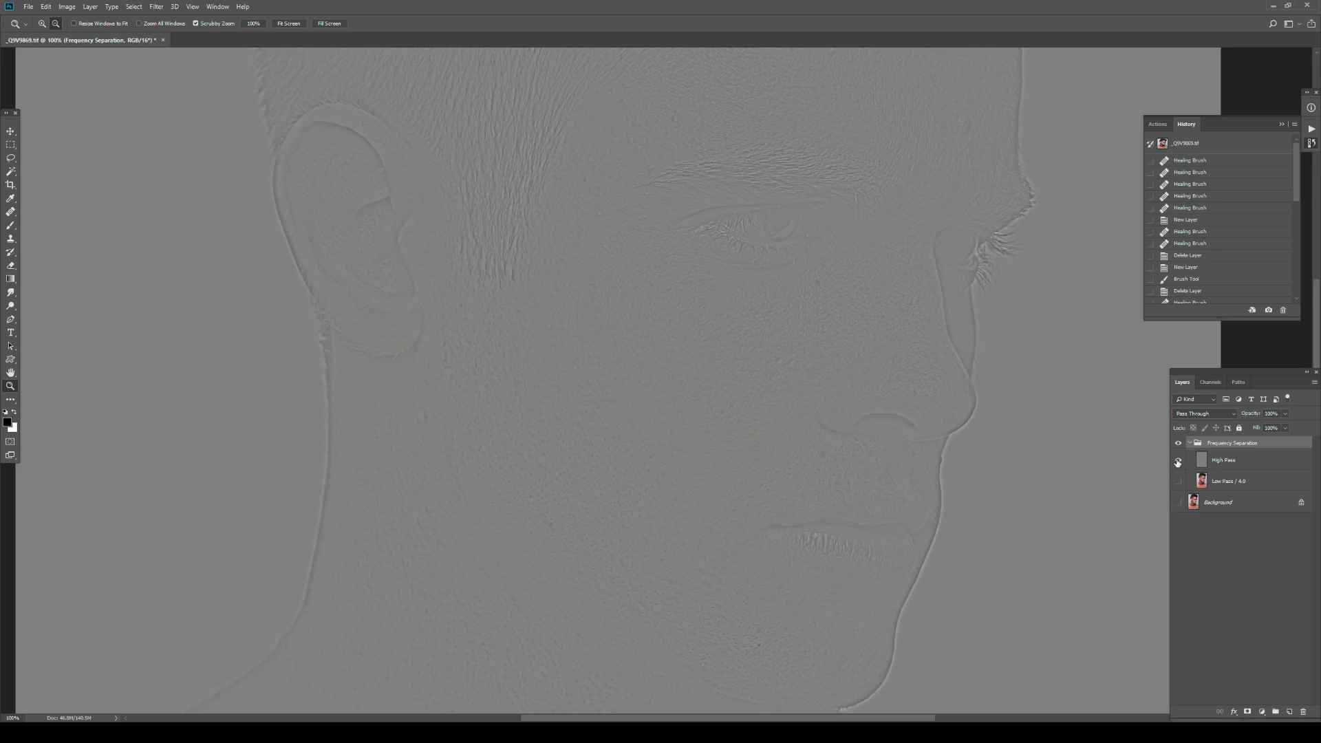
{"action": "left_click", "coordinate": [1178, 461], "text": "alt"}
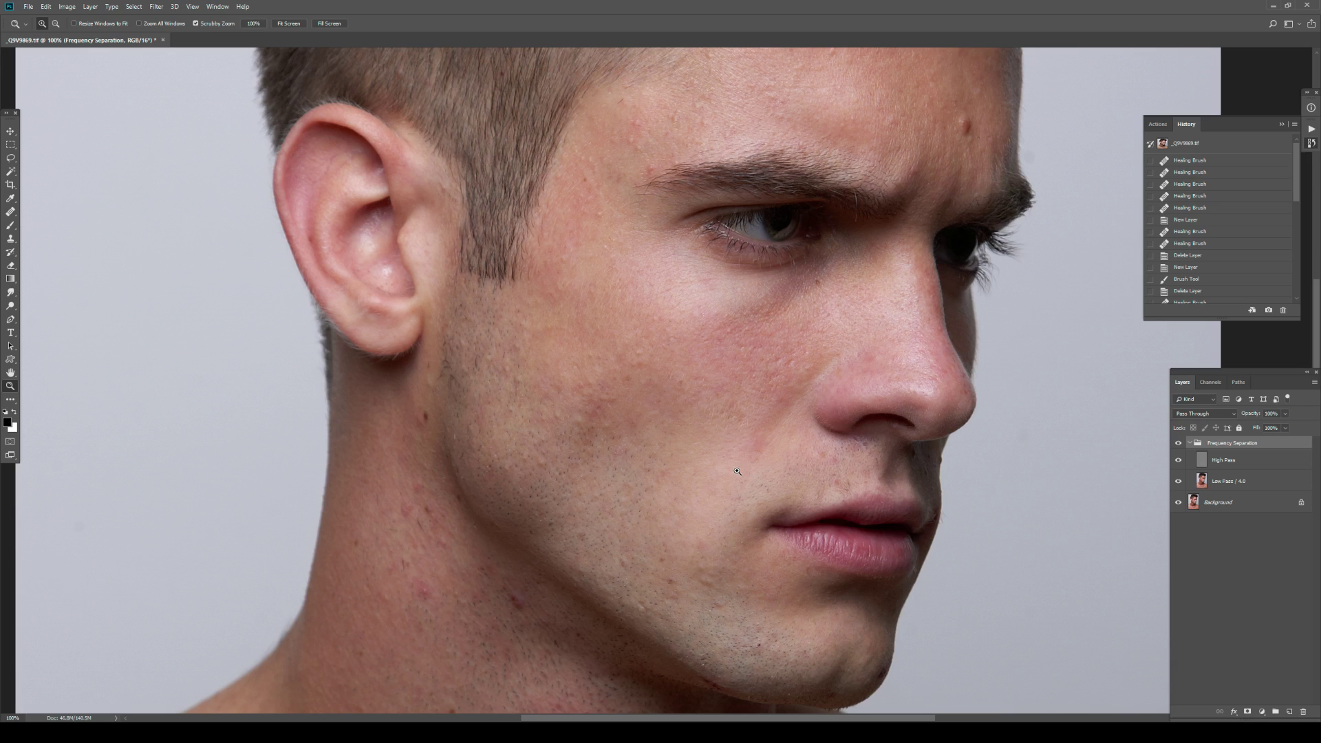
{"action": "left_click_drag", "start_coordinate": [768, 354], "coordinate": [728, 301]}
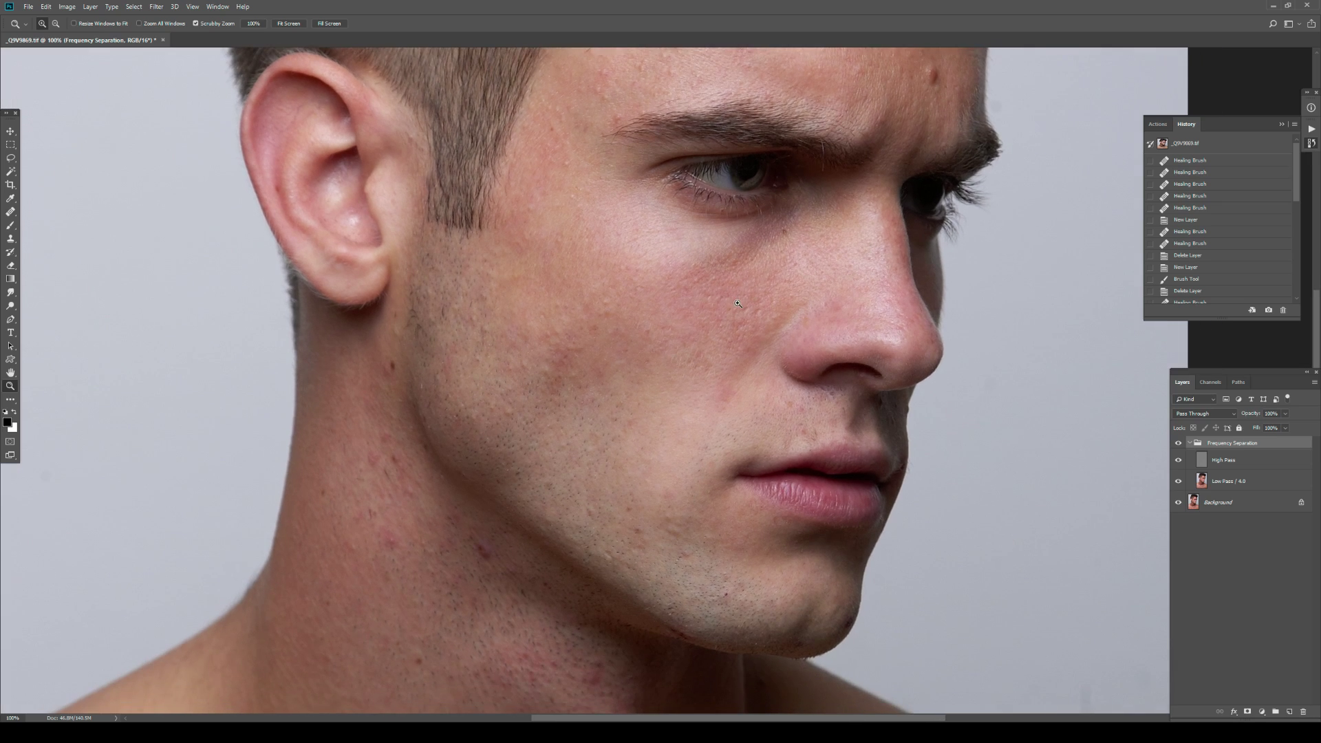
{"action": "left_click_drag", "start_coordinate": [570, 274], "coordinate": [585, 277]}
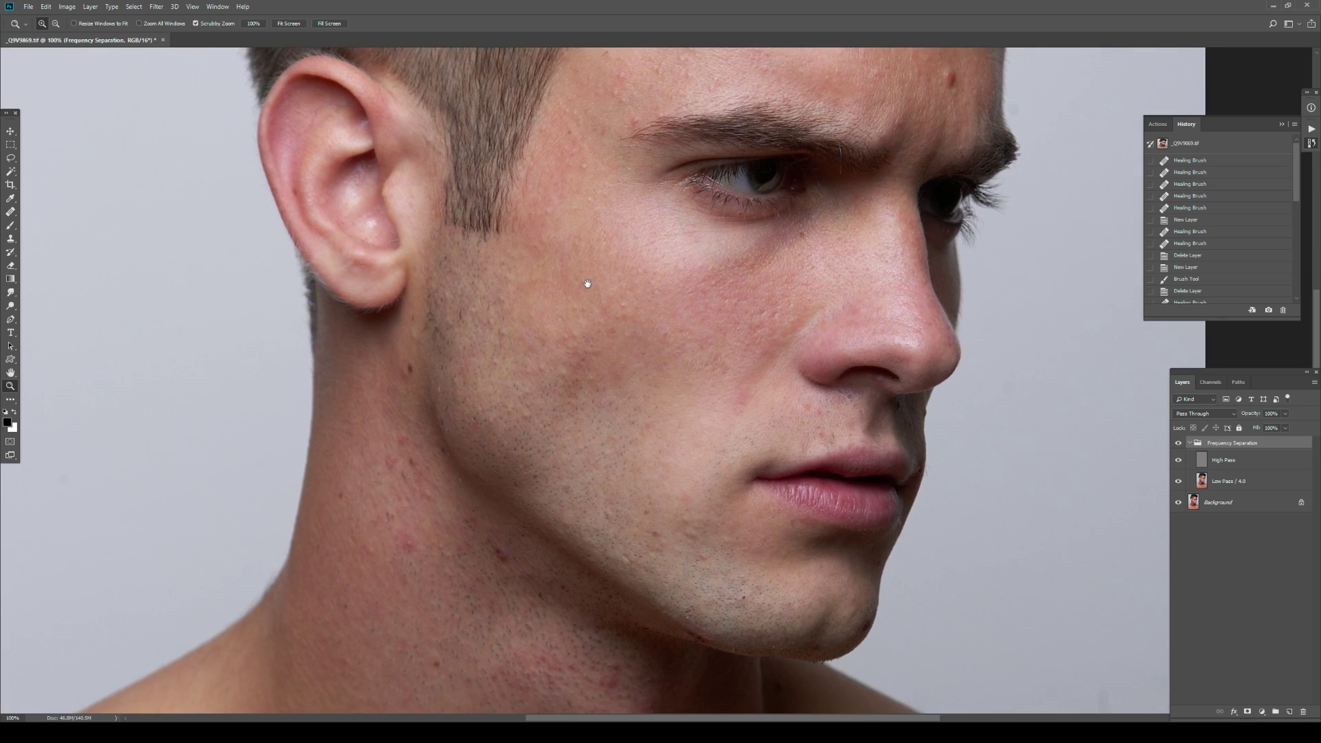
{"action": "left_click", "coordinate": [1191, 444]}
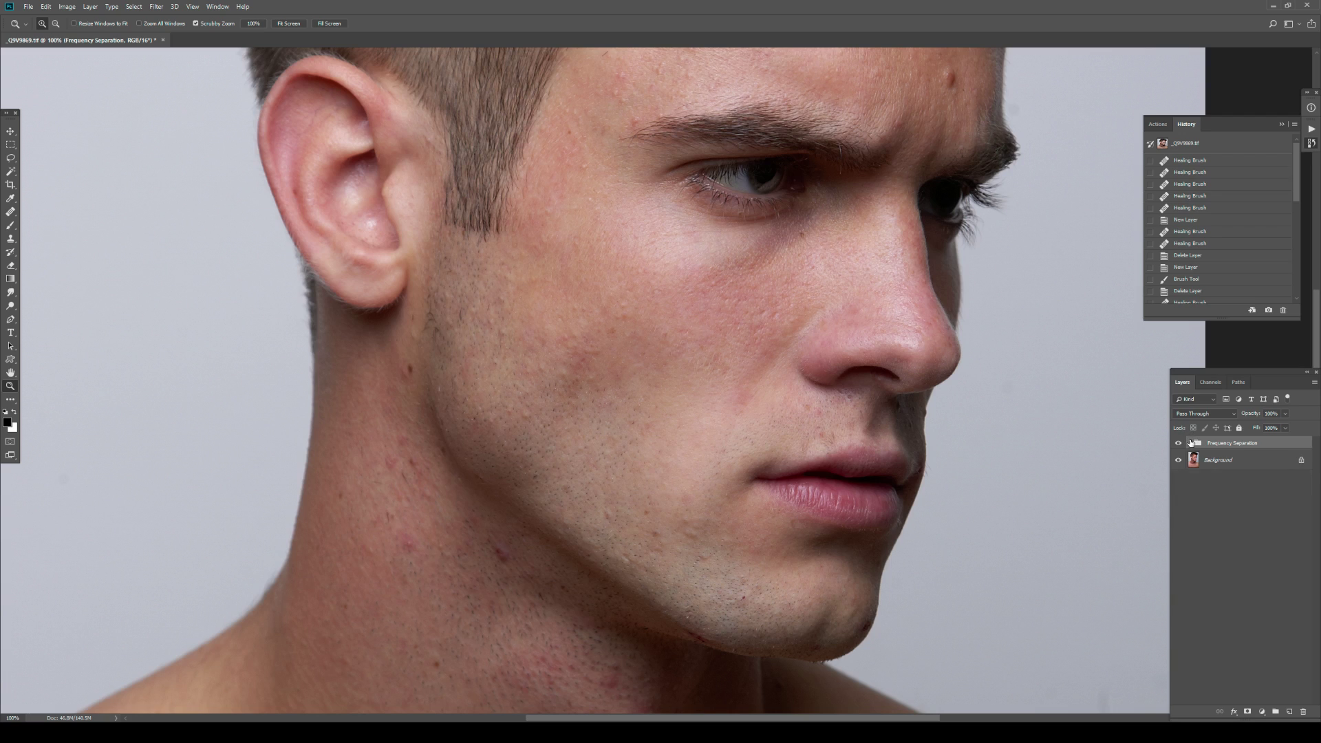
{"action": "left_click", "coordinate": [1190, 443]}
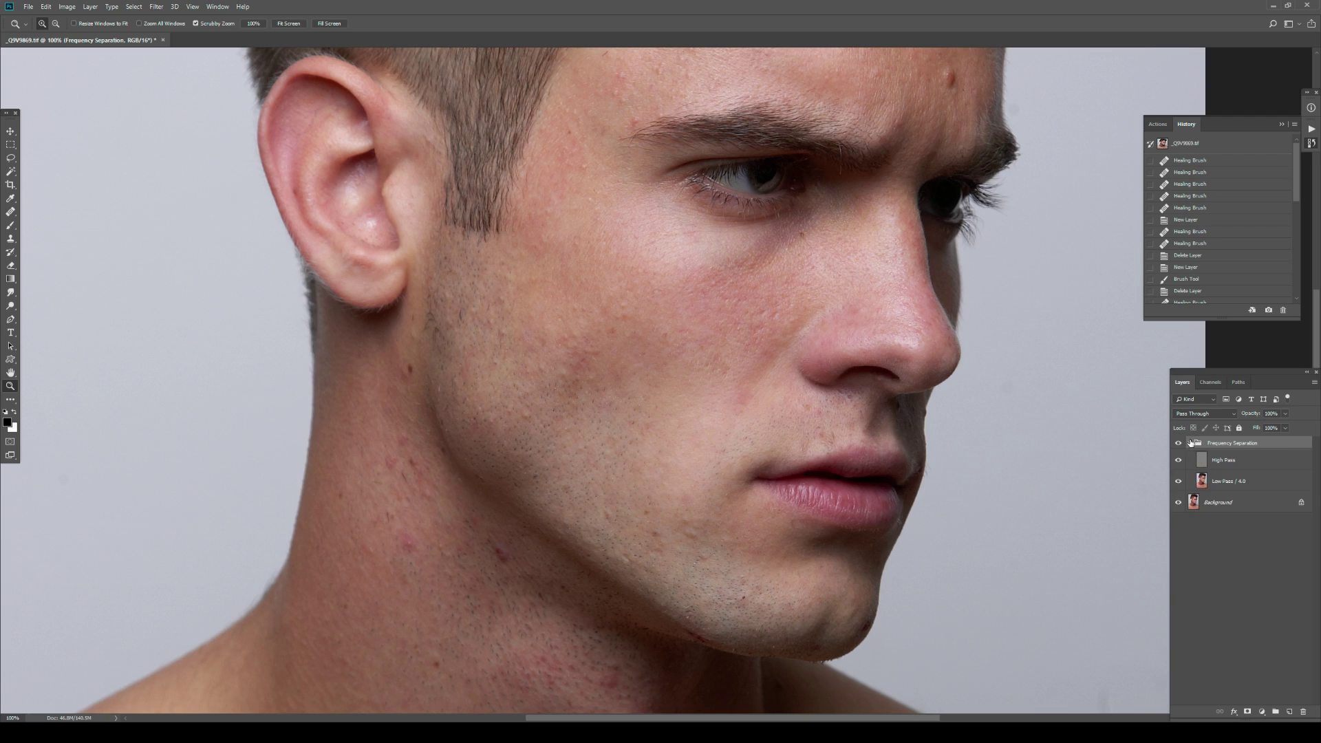
Step: Create a new layer directly above Background and paint a black test patch over the cheek and jaw
{"action": "left_click", "coordinate": [1254, 510]}
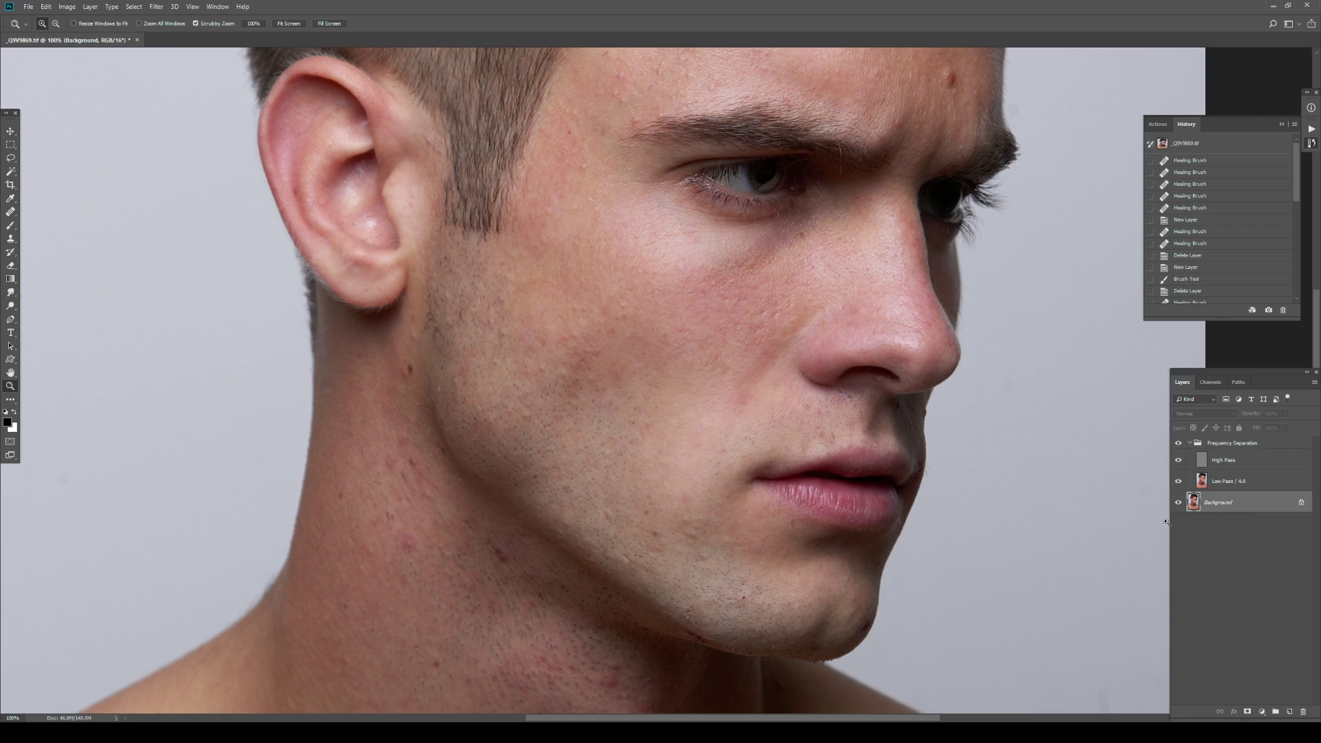
{"action": "left_click", "coordinate": [1289, 711]}
{"action": "key", "text": "b"}
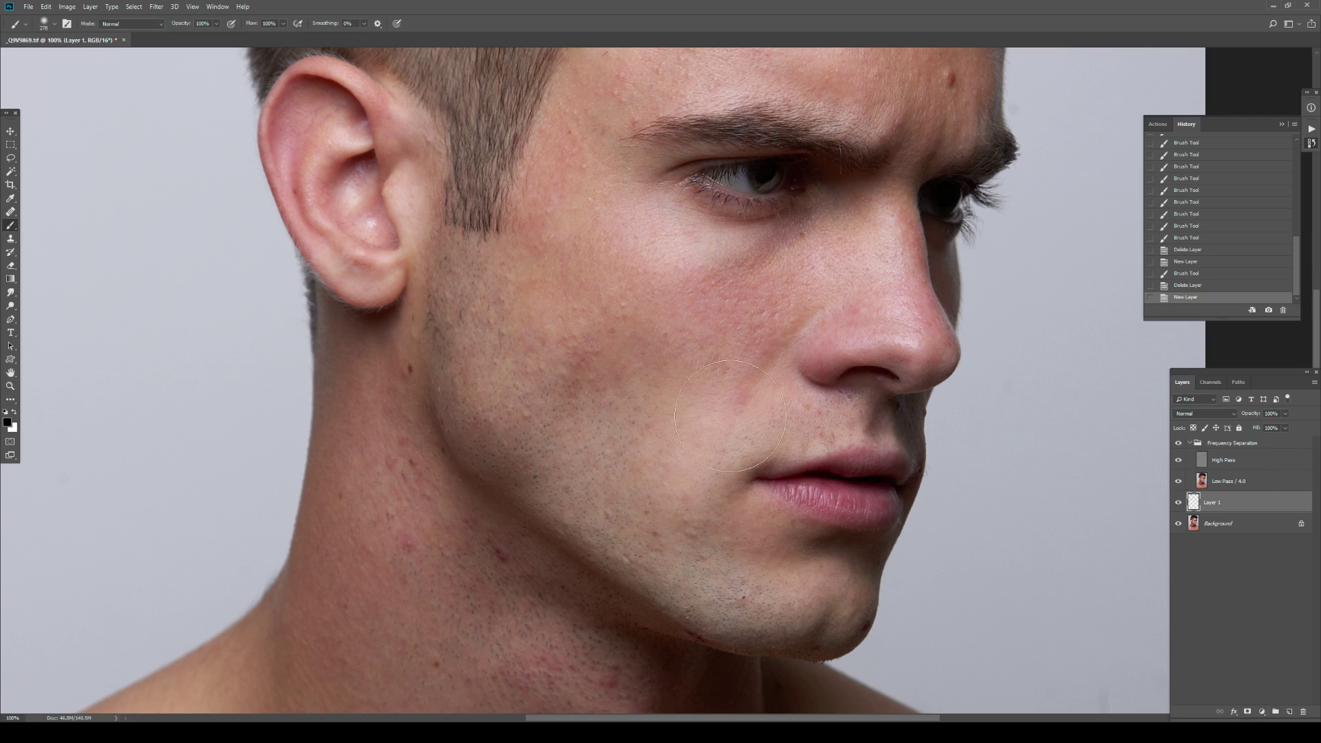
{"action": "left_click_drag", "start_coordinate": [457, 507], "coordinate": [536, 510]}
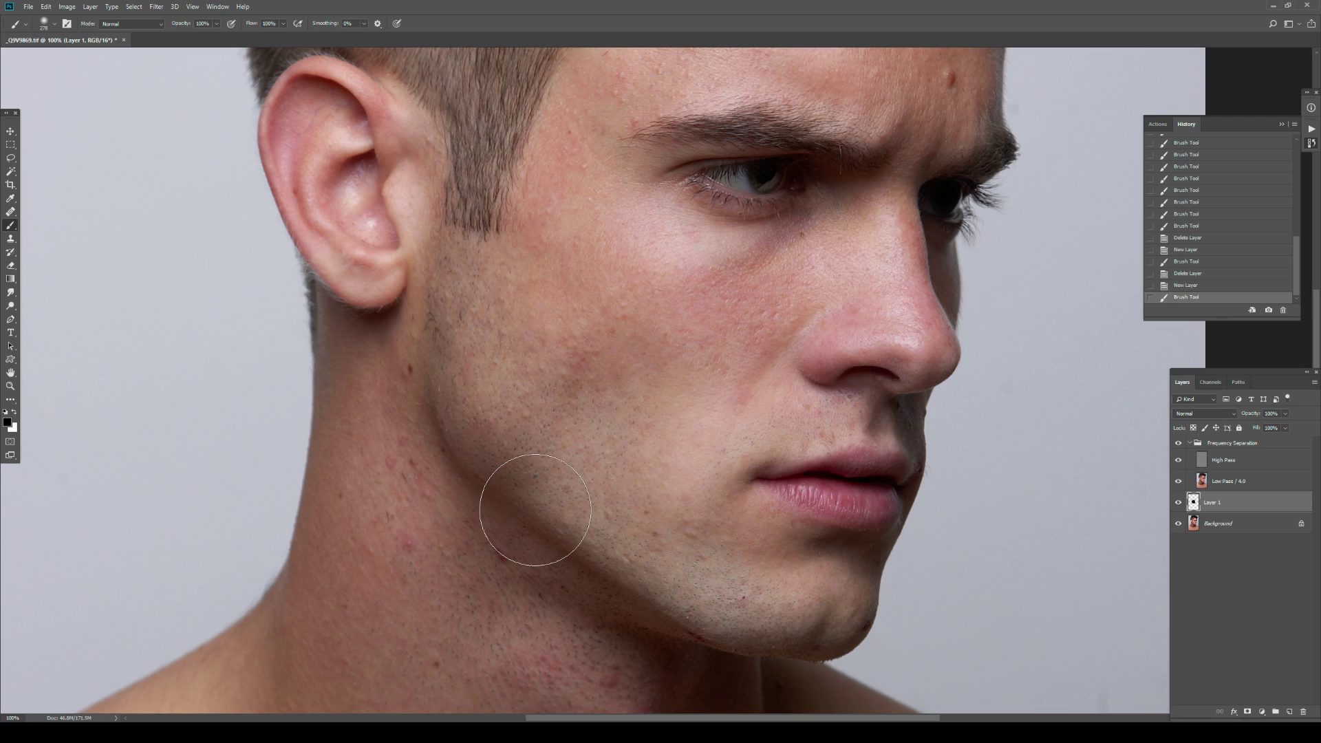
Step: Compare the test patch with the Frequency Separation group hidden and shown, and delete the test layer
{"action": "left_click", "coordinate": [1180, 444]}
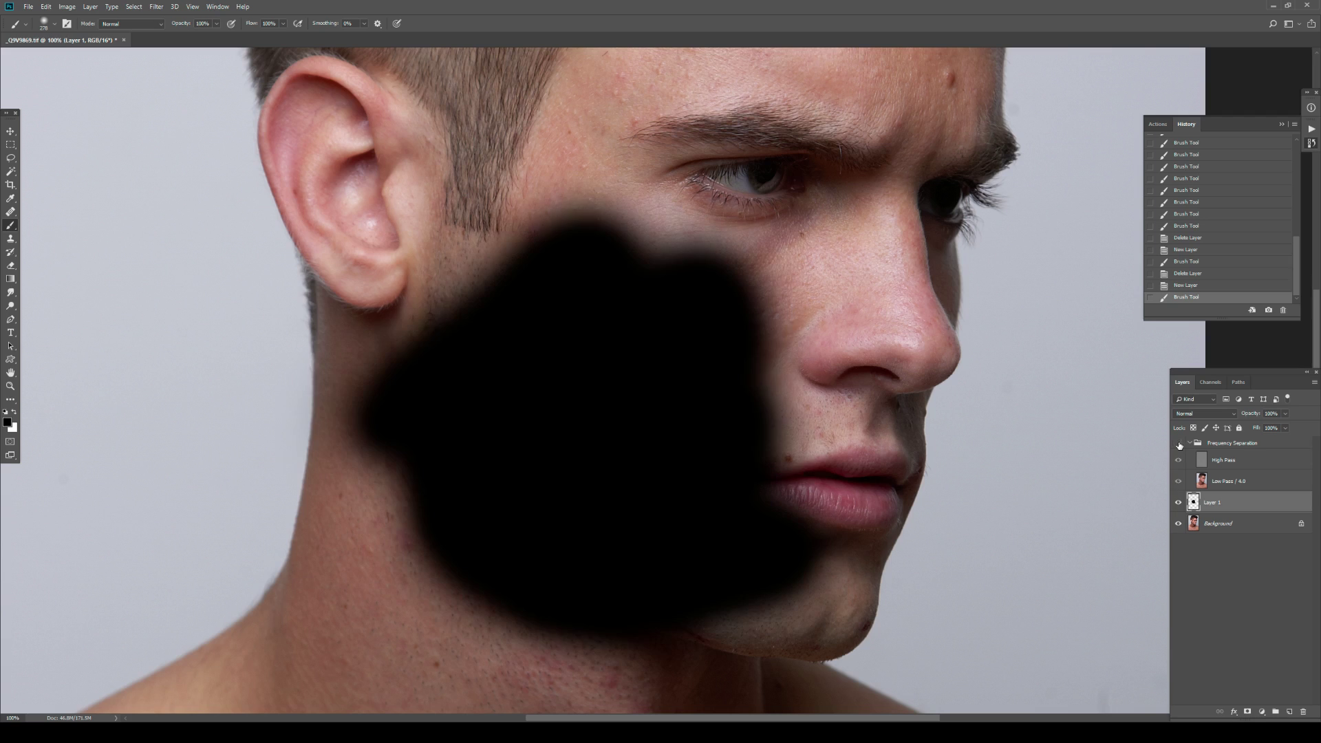
{"action": "left_click", "coordinate": [1179, 444]}
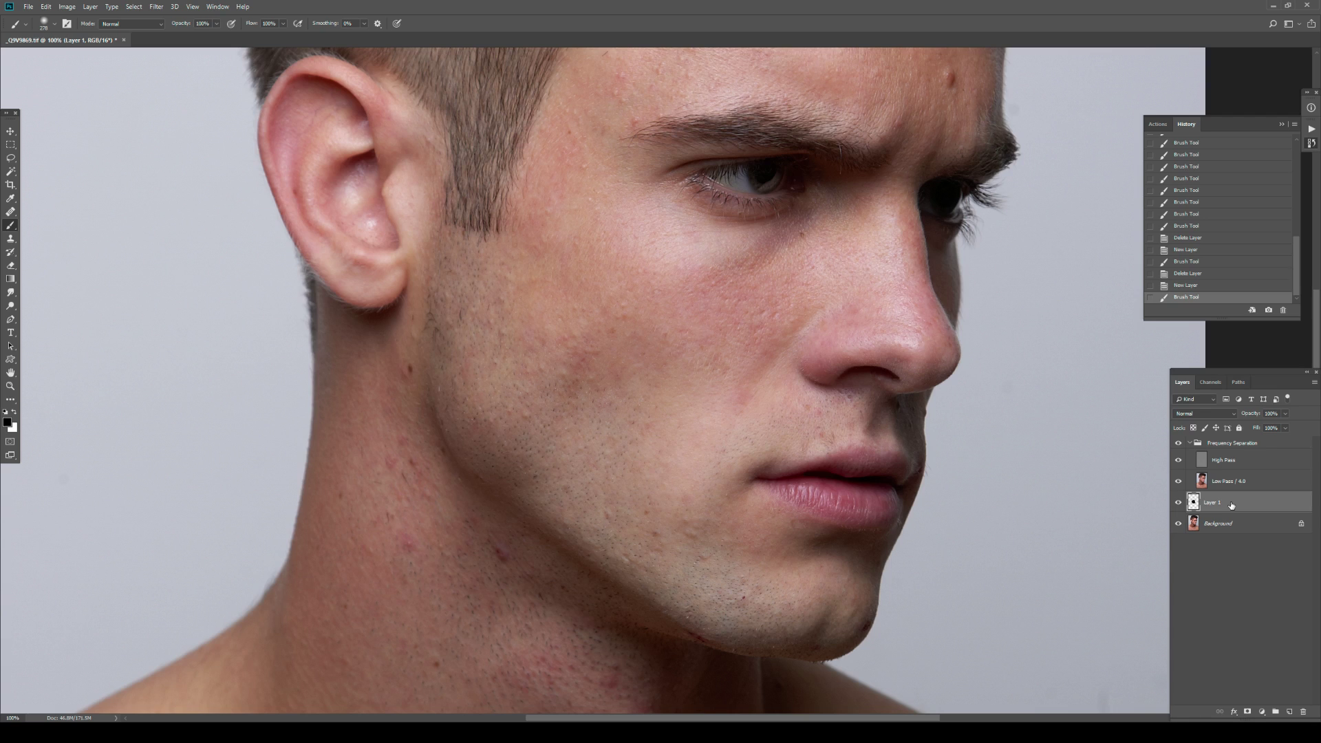
{"action": "left_click_drag", "start_coordinate": [1232, 506], "coordinate": [1303, 713]}
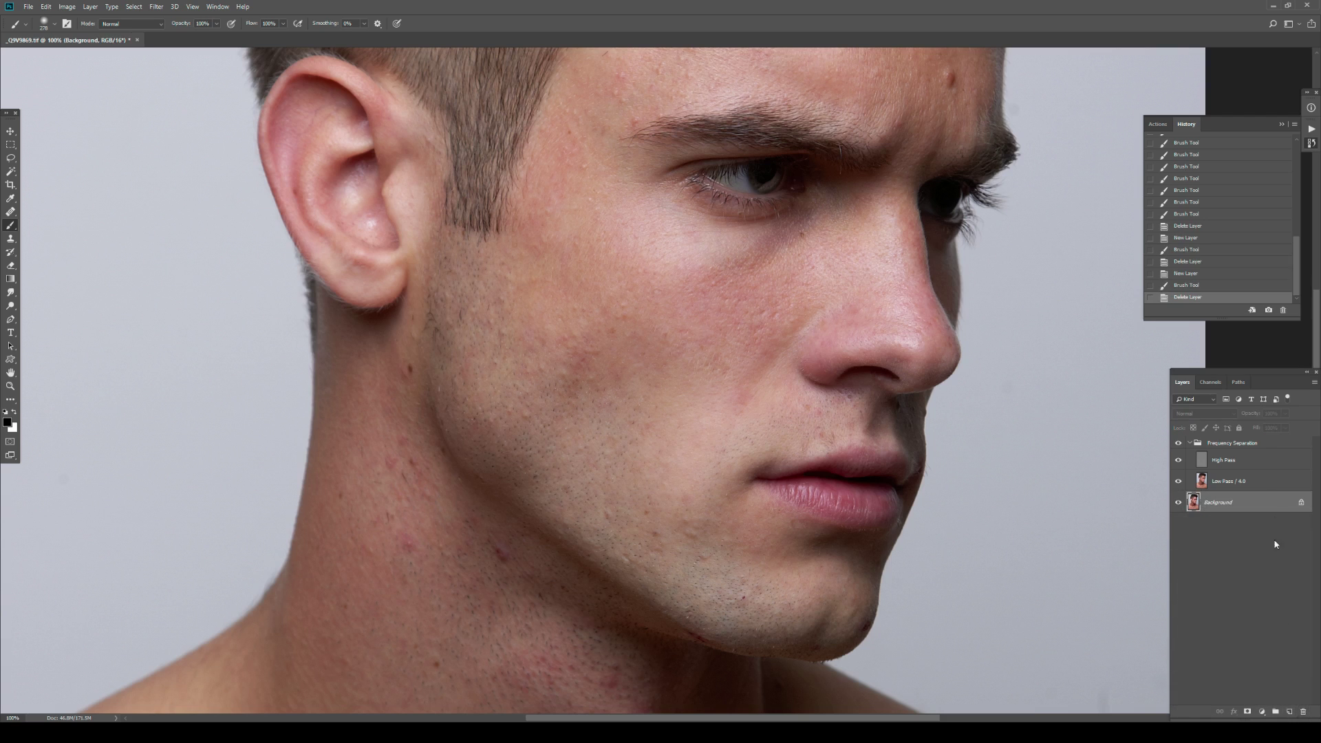
Step: Heal a blemish on the upper cheek on the High Pass layer with the Healing Brush at 200% zoom
{"action": "left_click", "coordinate": [1243, 482]}
{"action": "left_click", "coordinate": [1226, 464]}
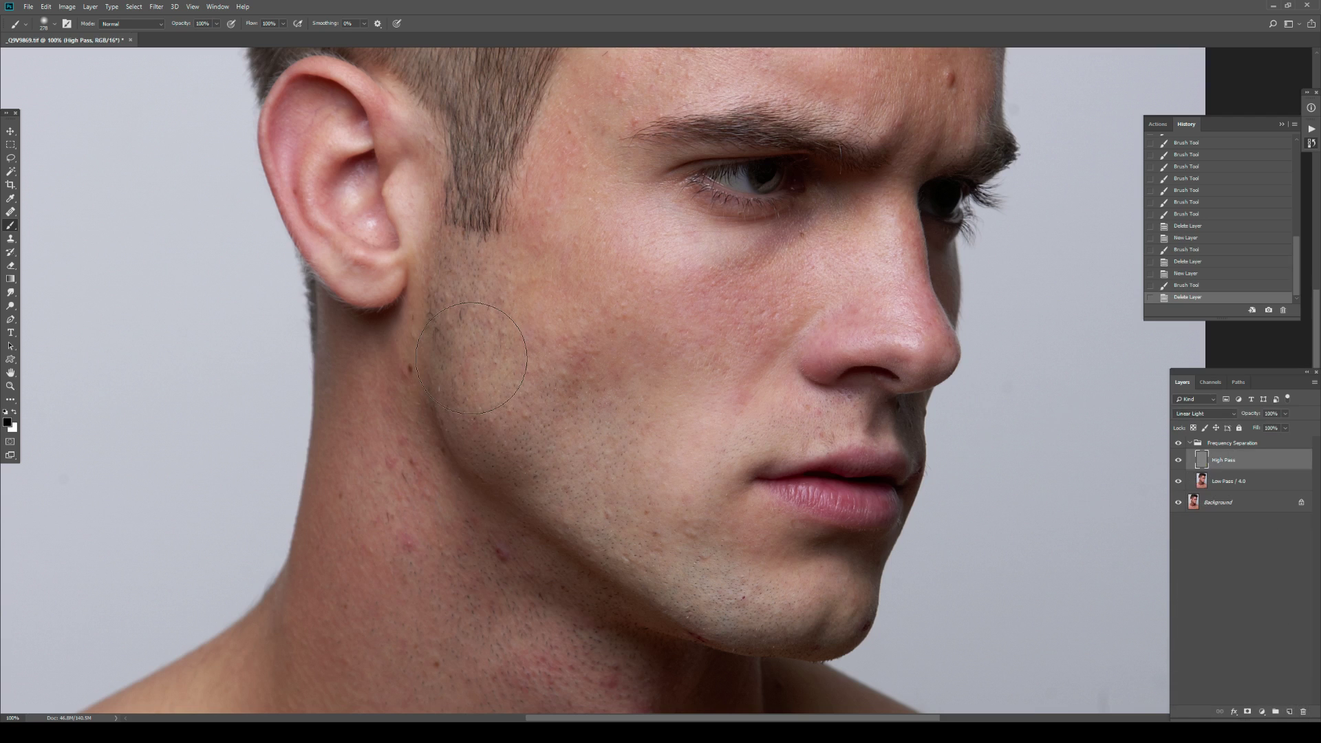
{"action": "key", "text": "z"}
{"action": "left_click", "coordinate": [394, 338]}
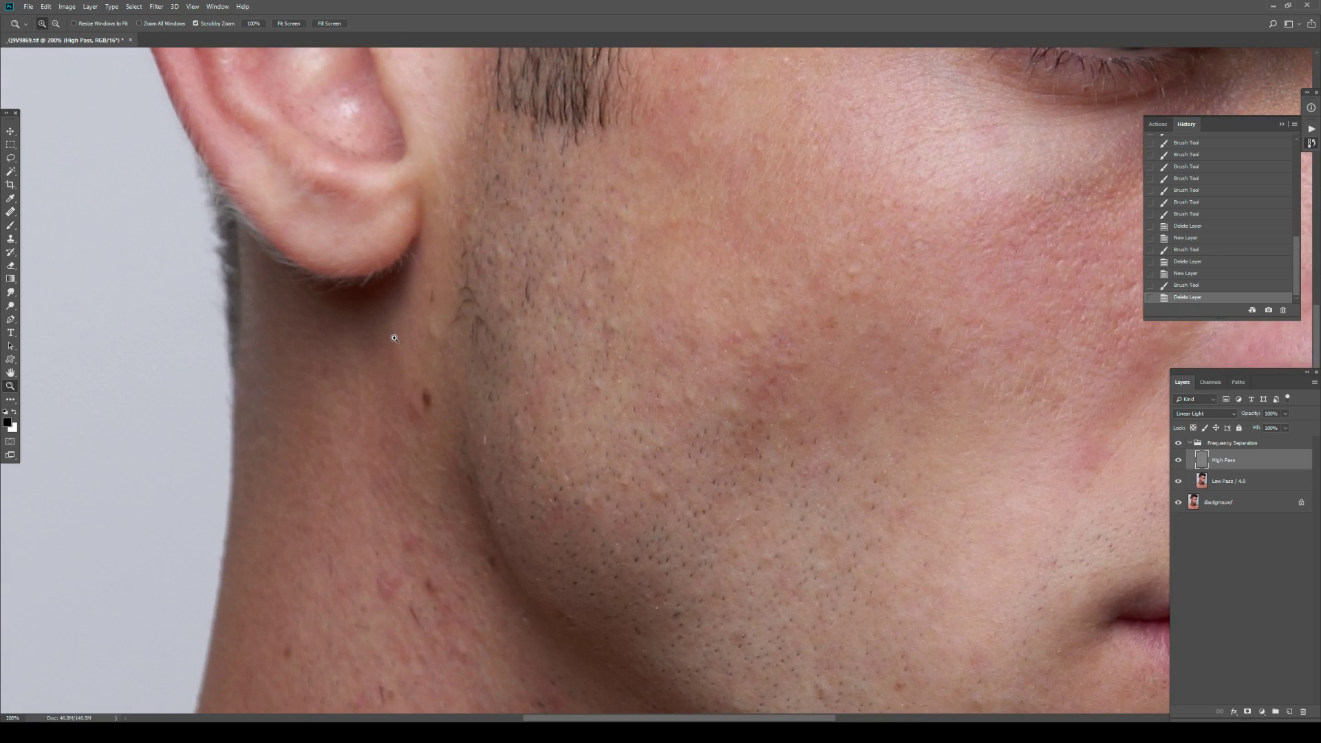
{"action": "scroll", "coordinate": [602, 431], "scroll_direction": "down", "scroll_amount": 1}
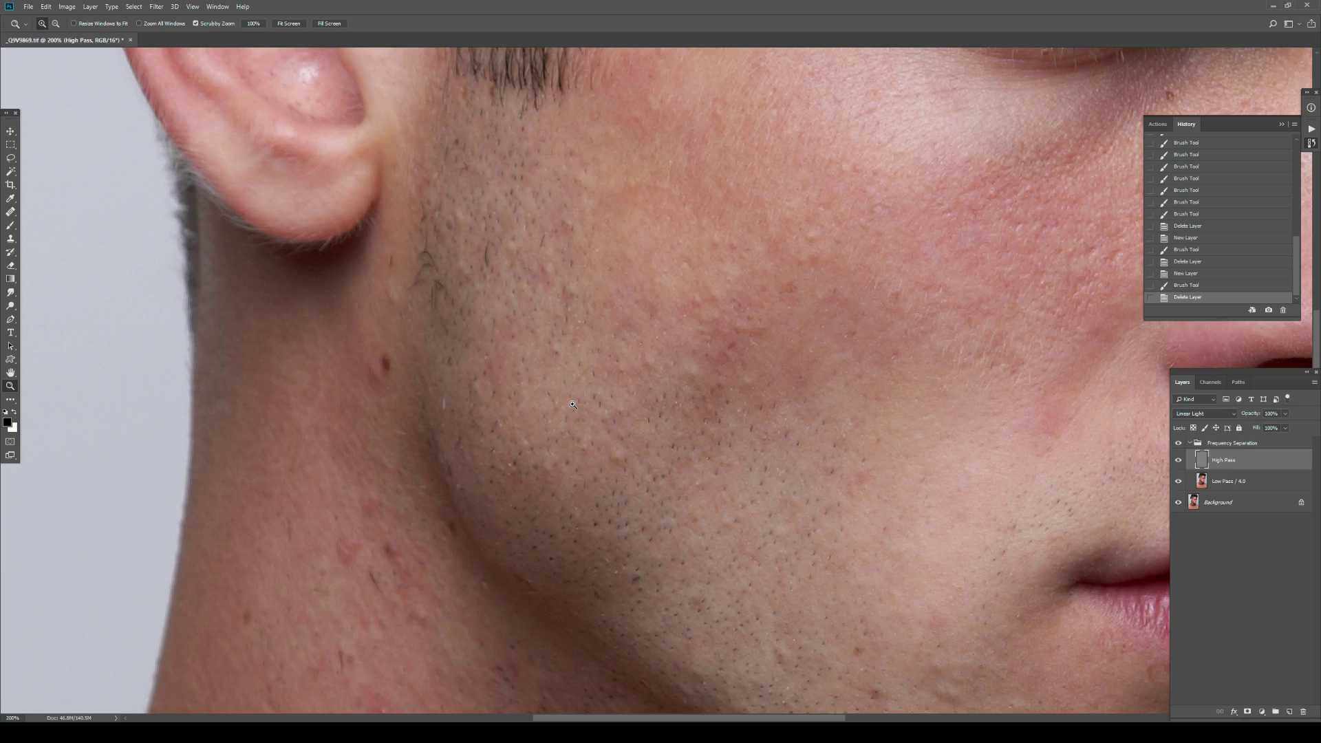
{"action": "left_click_drag", "start_coordinate": [682, 427], "coordinate": [436, 395]}
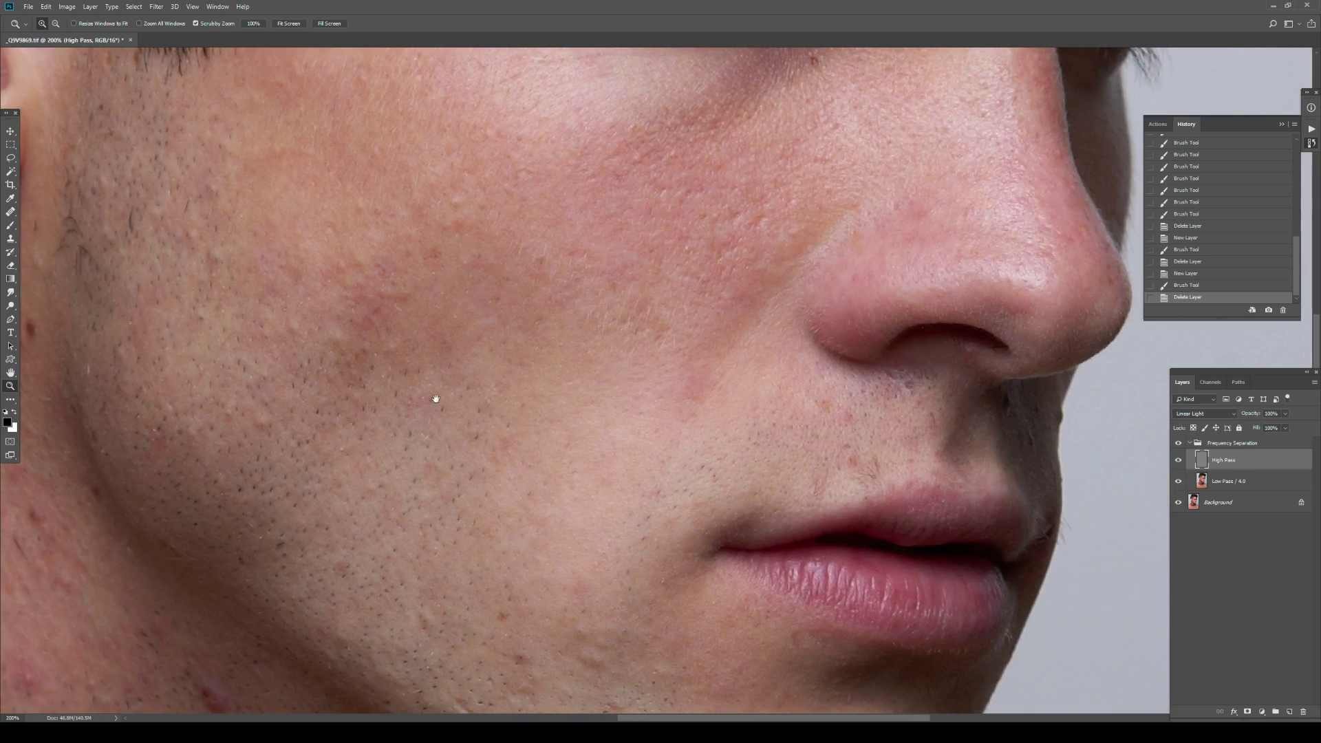
{"action": "left_click_drag", "start_coordinate": [403, 286], "coordinate": [452, 351]}
{"action": "key", "text": "j"}
{"action": "left_click", "coordinate": [494, 252]}
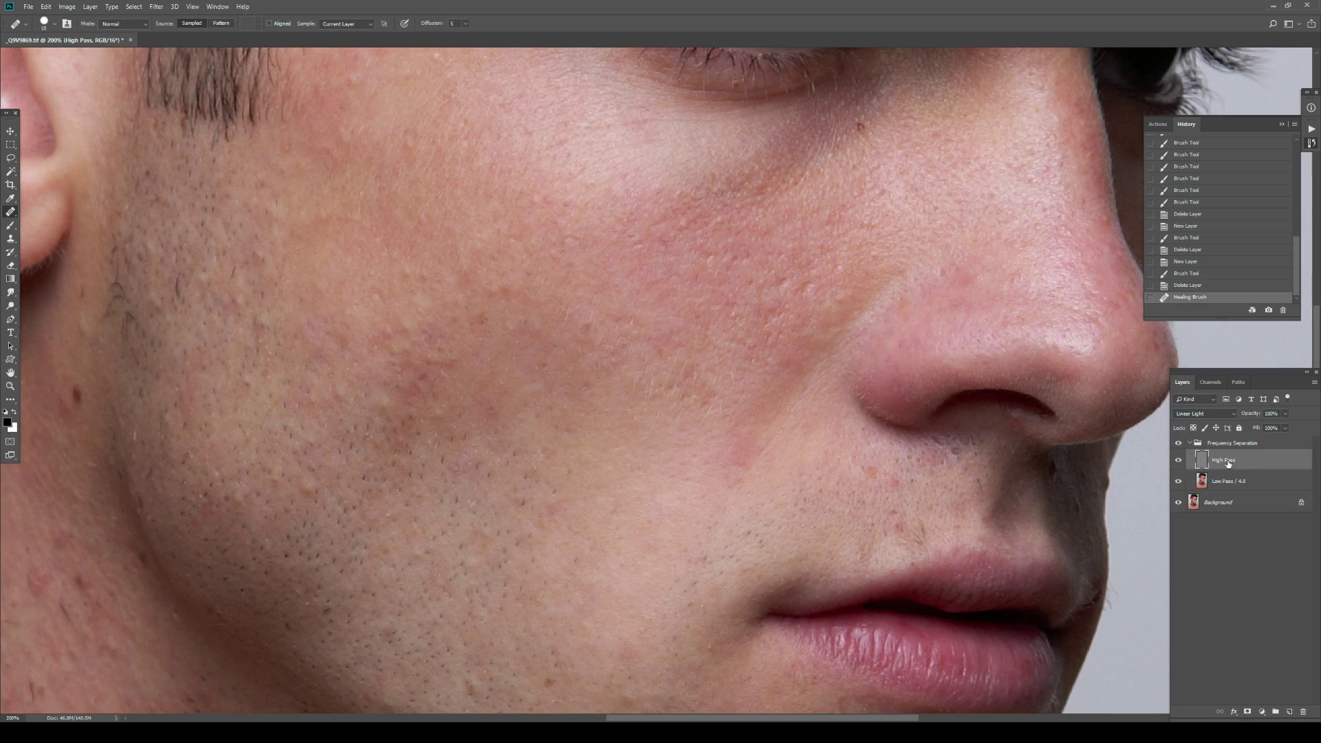
Step: Heal several more small bumps across the cheek on the High Pass layer
{"action": "left_click_drag", "start_coordinate": [521, 303], "coordinate": [546, 344]}
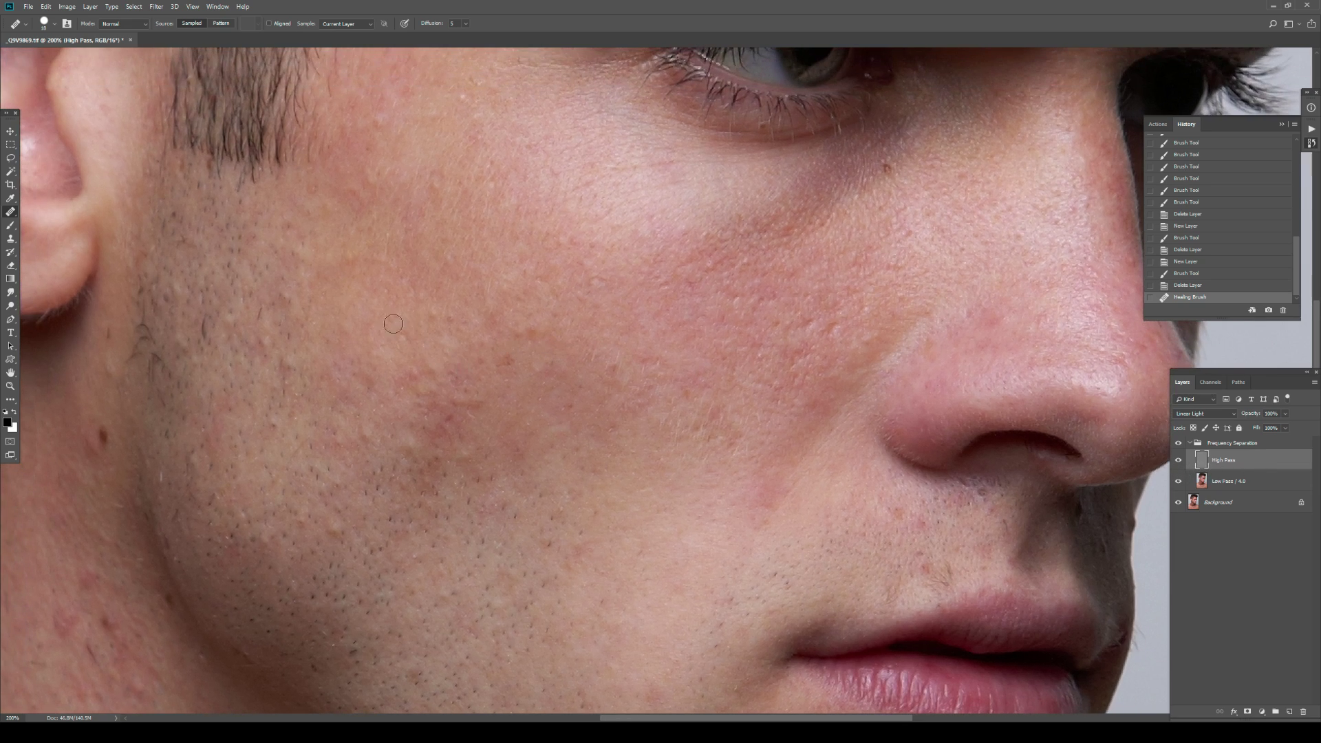
{"action": "left_click", "coordinate": [402, 334]}
{"action": "left_click", "coordinate": [432, 431]}
{"action": "left_click", "coordinate": [509, 365]}
{"action": "mouse_move", "coordinate": [581, 354]}
{"action": "left_mouse_down"}
{"action": "mouse_move", "coordinate": [522, 378]}
{"action": "mouse_move", "coordinate": [549, 371]}
{"action": "left_mouse_up"}
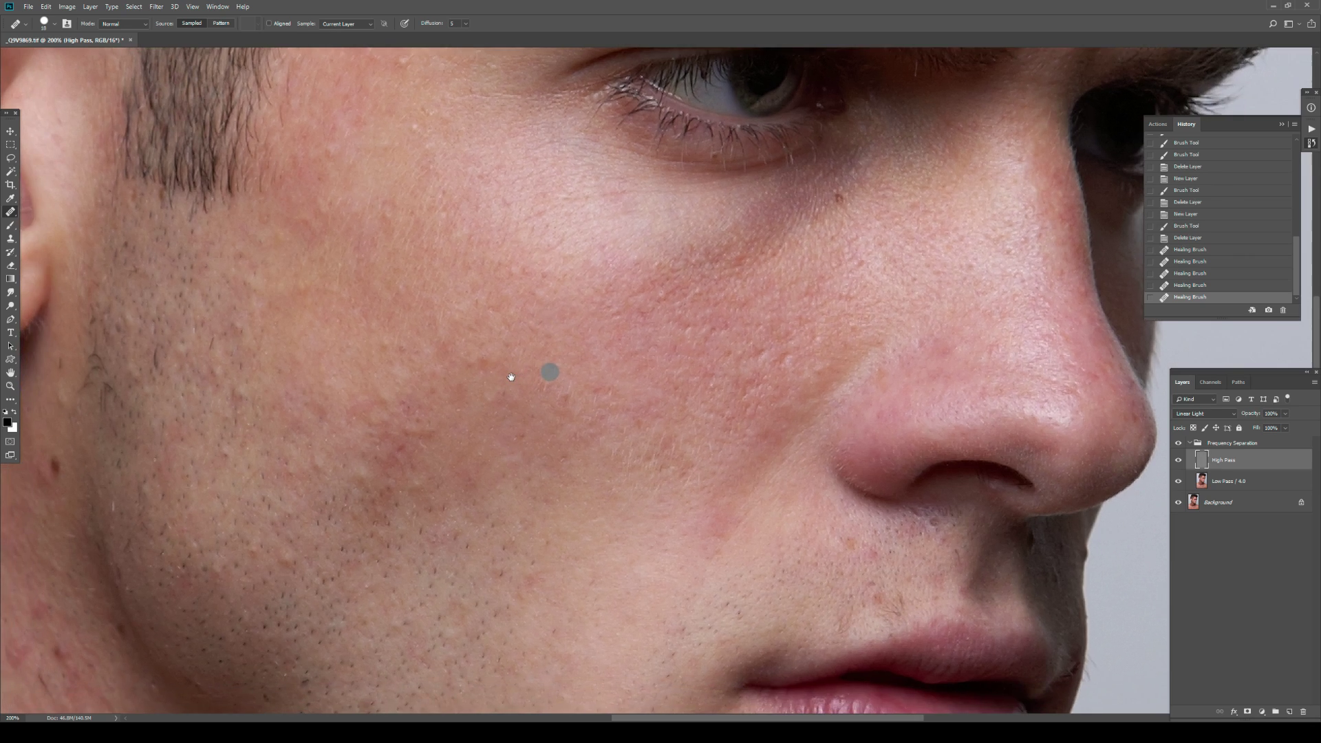
{"action": "left_click", "coordinate": [512, 377]}
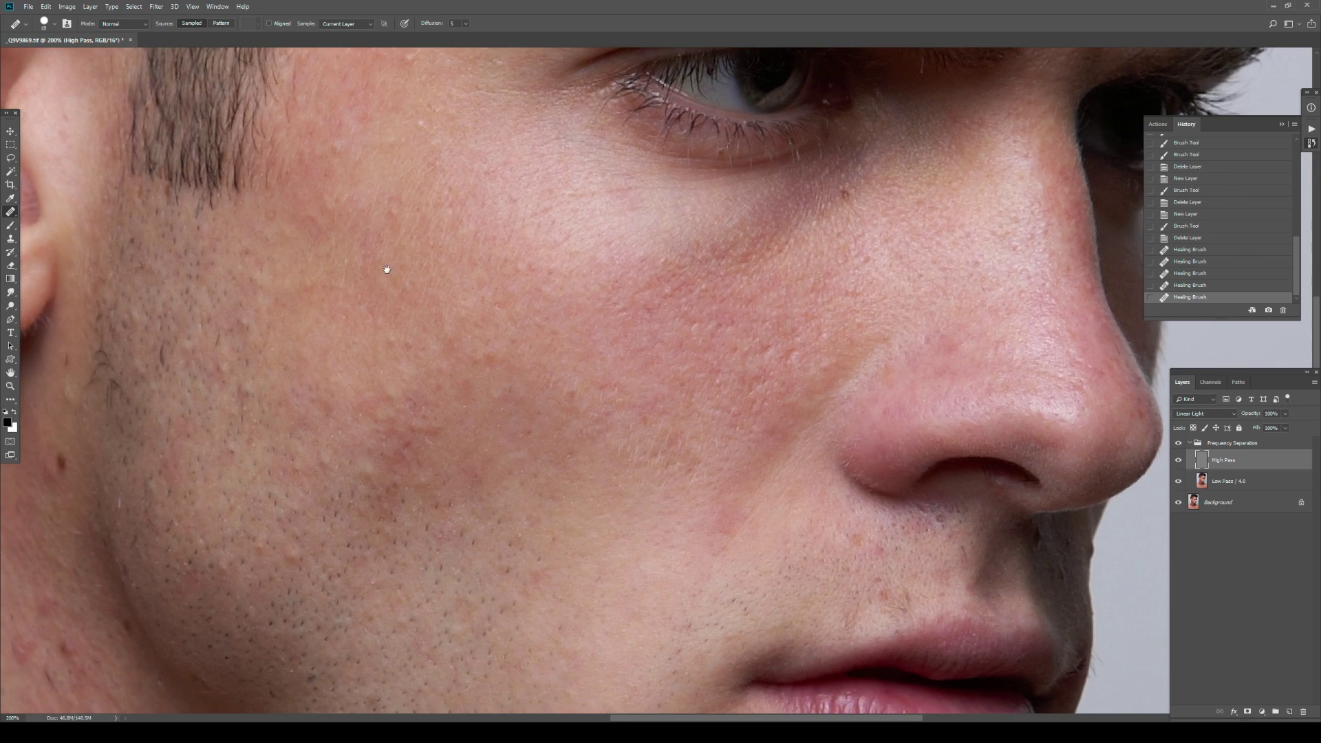
Step: Heal the texture of the red blemish on the side of the neck on the High Pass layer
{"action": "left_click_drag", "start_coordinate": [386, 268], "coordinate": [427, 360]}
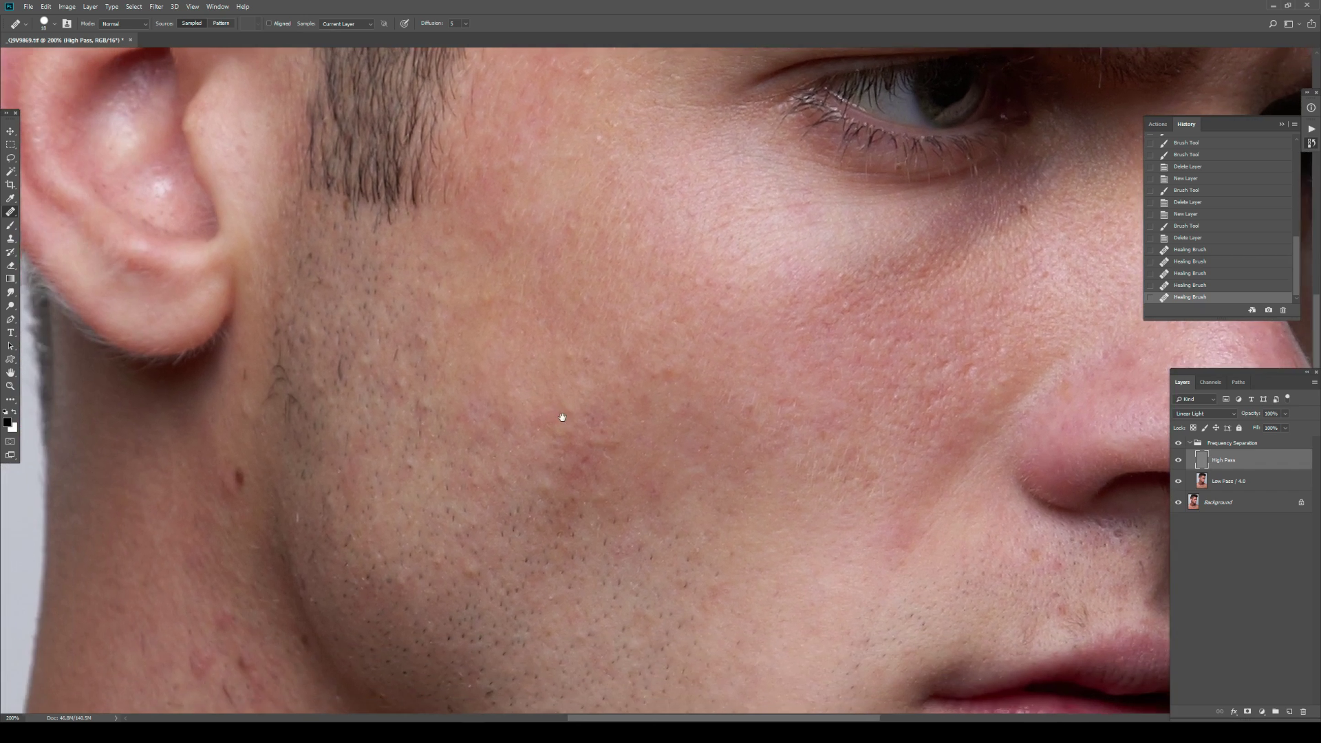
{"action": "left_click_drag", "start_coordinate": [427, 357], "coordinate": [561, 276]}
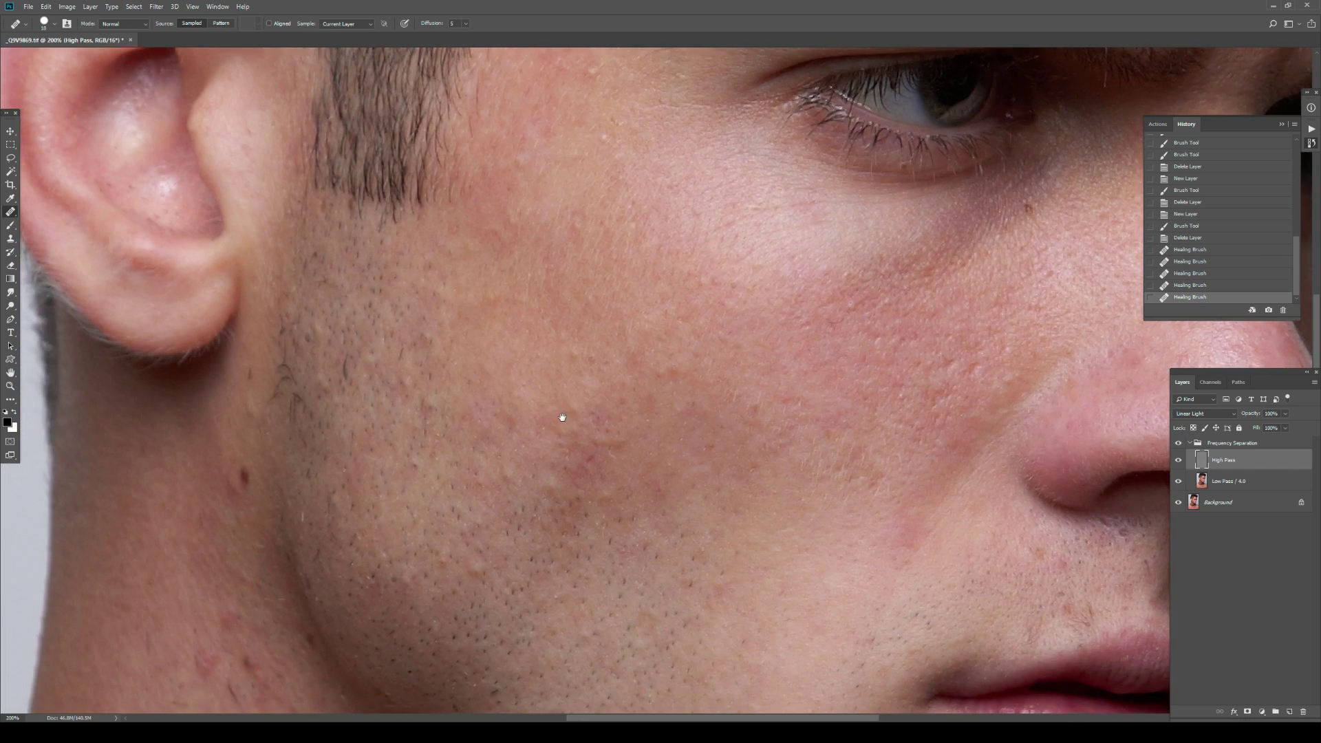
{"action": "left_click_drag", "start_coordinate": [551, 353], "coordinate": [555, 254]}
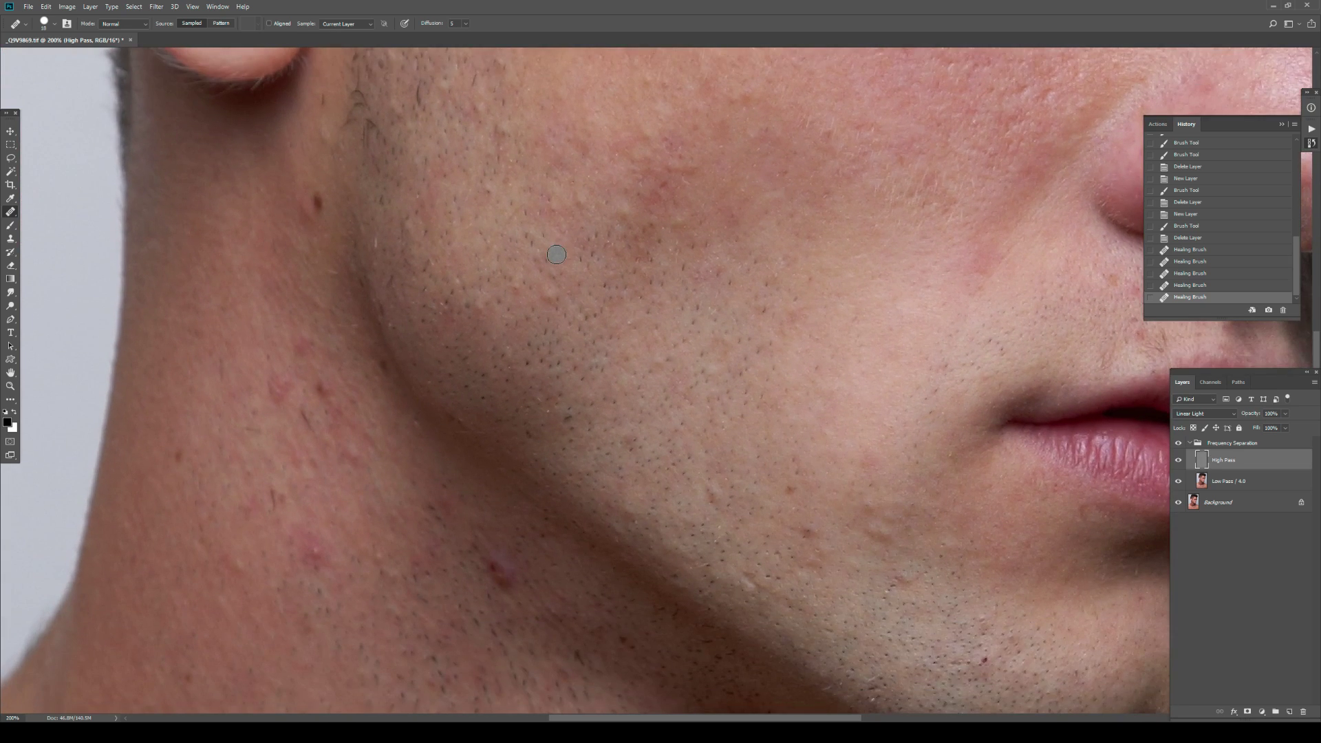
{"action": "mouse_move", "coordinate": [324, 502]}
{"action": "left_mouse_down"}
{"action": "mouse_move", "coordinate": [426, 338]}
{"action": "mouse_move", "coordinate": [432, 371]}
{"action": "left_mouse_up"}
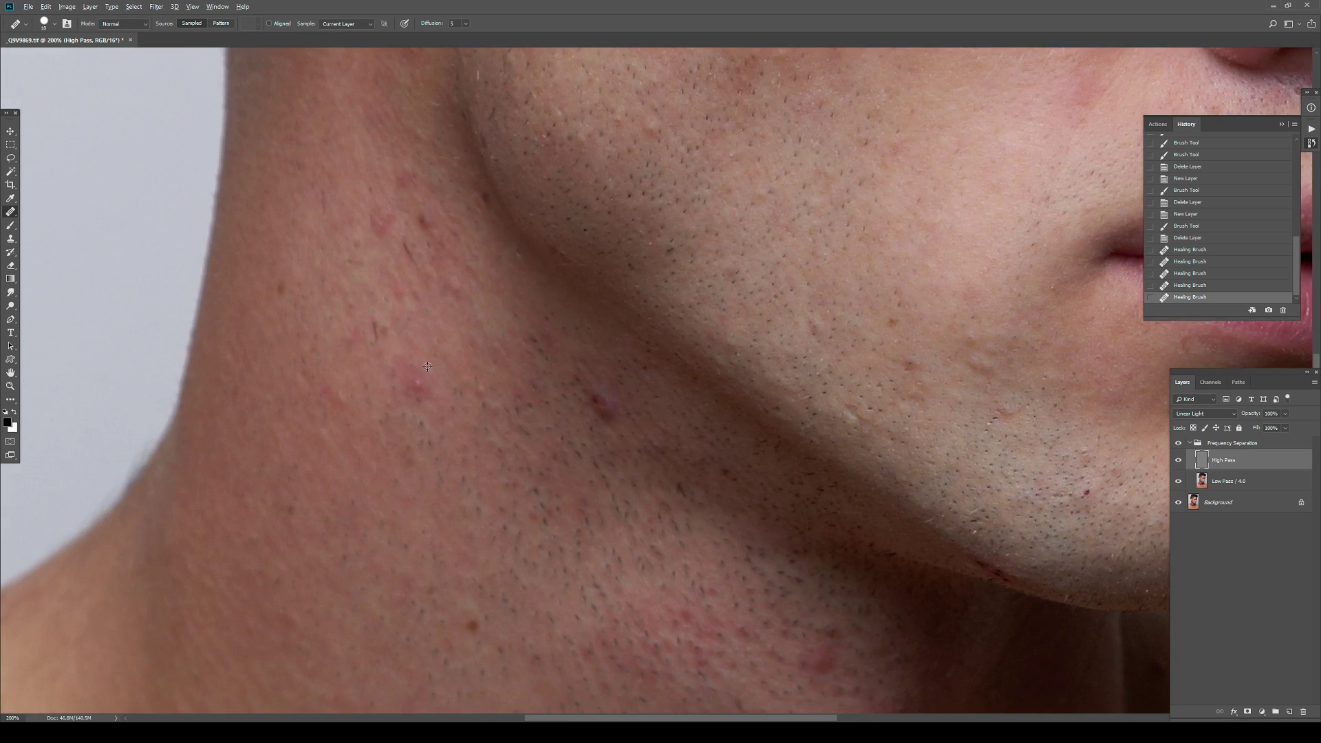
{"action": "left_click", "coordinate": [406, 372]}
{"action": "left_click", "coordinate": [446, 308]}
{"action": "left_click", "coordinate": [448, 342]}
{"action": "left_click_drag", "start_coordinate": [404, 380], "coordinate": [397, 380]}
{"action": "left_click", "coordinate": [422, 407]}
{"action": "left_click", "coordinate": [434, 414]}
{"action": "left_click", "coordinate": [404, 369]}
{"action": "left_click", "coordinate": [408, 356]}
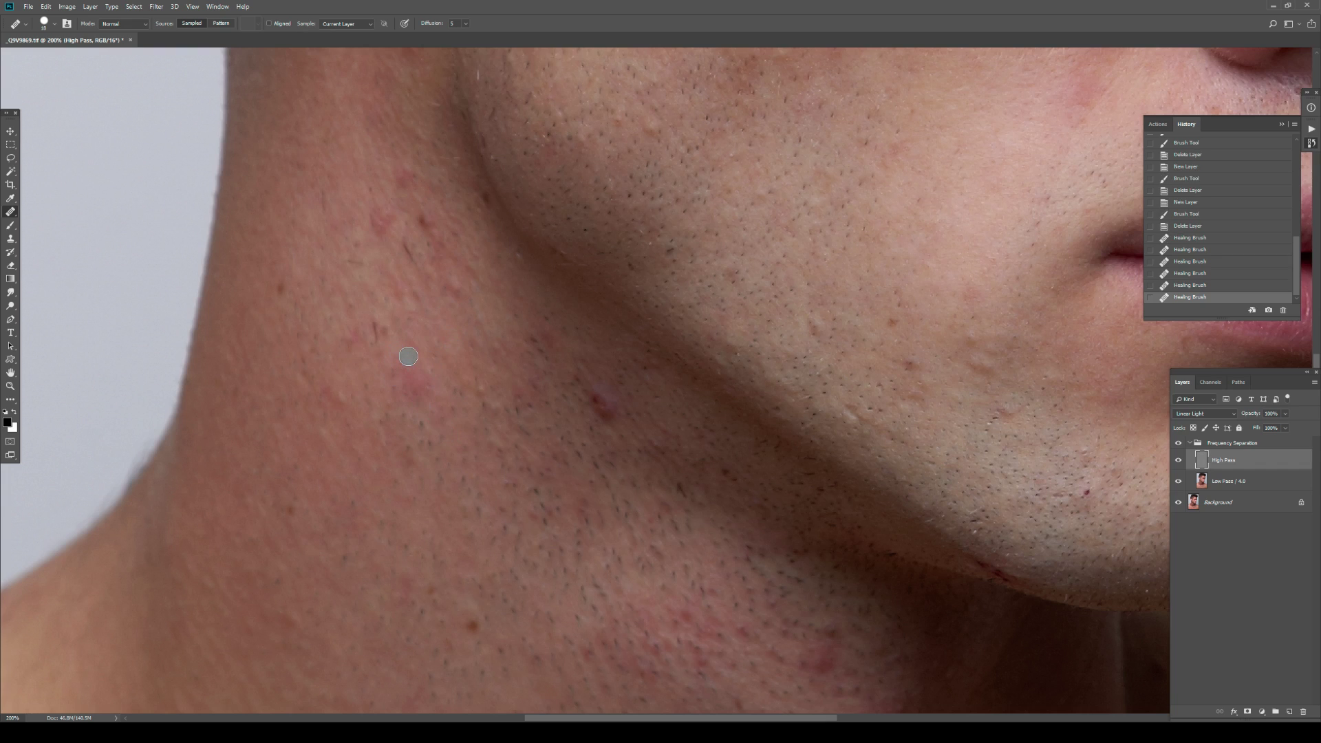
{"action": "left_click", "coordinate": [413, 391]}
{"action": "left_click", "coordinate": [445, 378]}
{"action": "left_click", "coordinate": [419, 386]}
{"action": "left_click", "coordinate": [468, 336]}
Step: Heal the red discoloration of the same neck blemish on the Low Pass / 4.0 layer
{"action": "left_click", "coordinate": [1211, 483]}
{"action": "left_click", "coordinate": [466, 404]}
{"action": "left_click", "coordinate": [396, 367]}
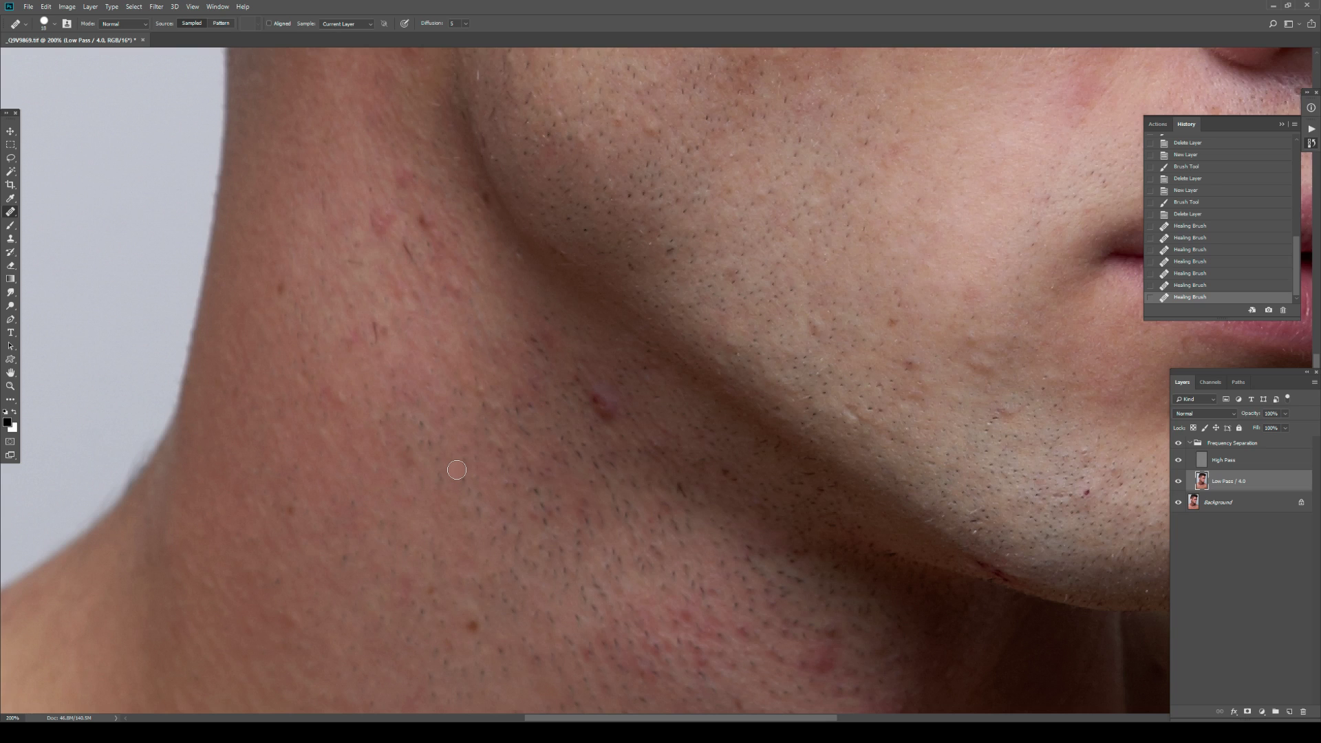
Step: Examine the skin along the jawline, neck and cheek for uneven tone and texture
{"action": "left_click_drag", "start_coordinate": [699, 378], "coordinate": [525, 365]}
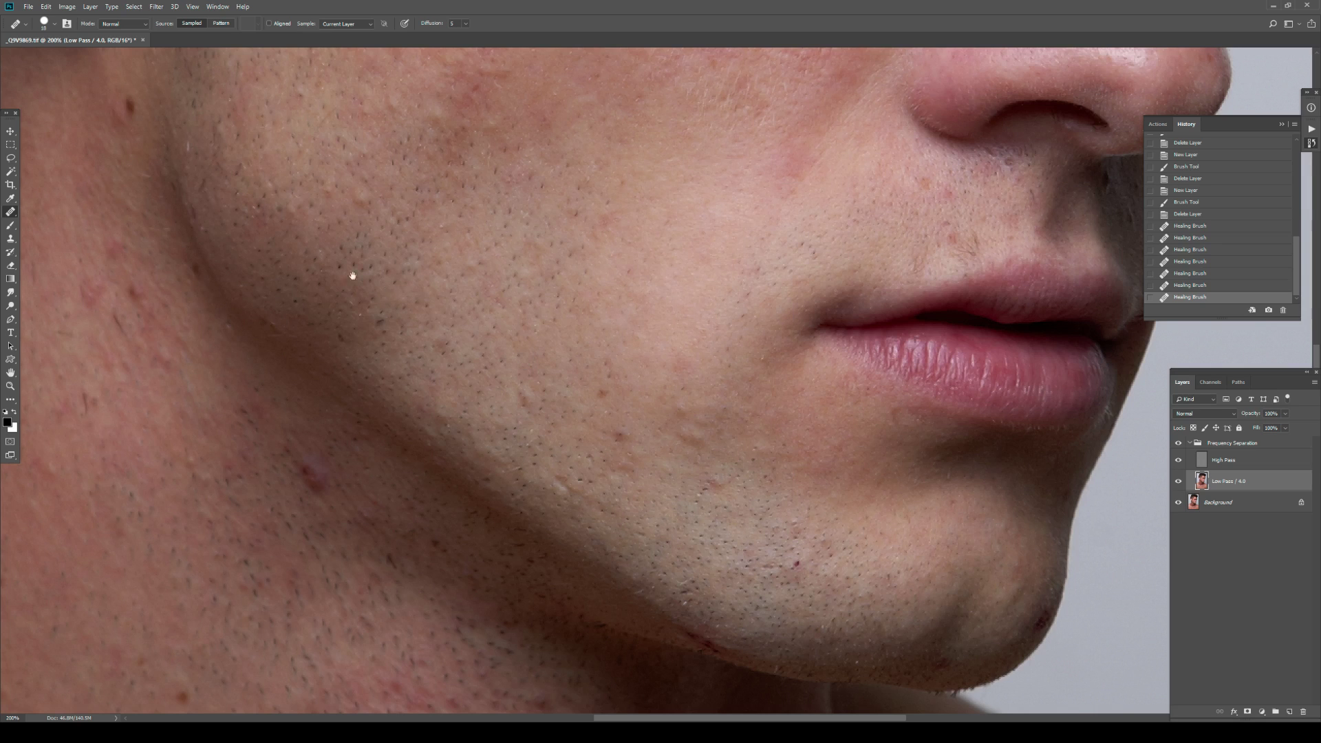
{"action": "left_click_drag", "start_coordinate": [387, 286], "coordinate": [501, 333]}
{"action": "left_click", "coordinate": [504, 336]}
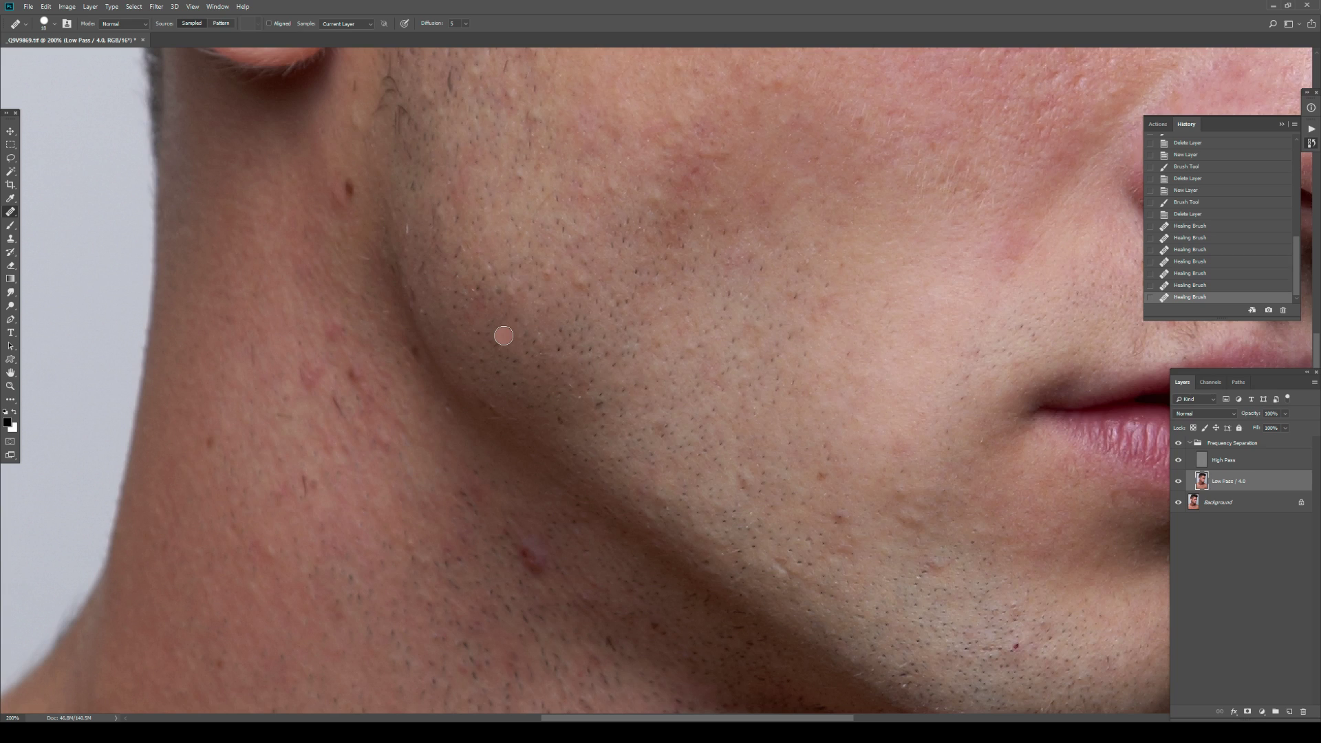
{"action": "left_click_drag", "start_coordinate": [619, 476], "coordinate": [600, 344]}
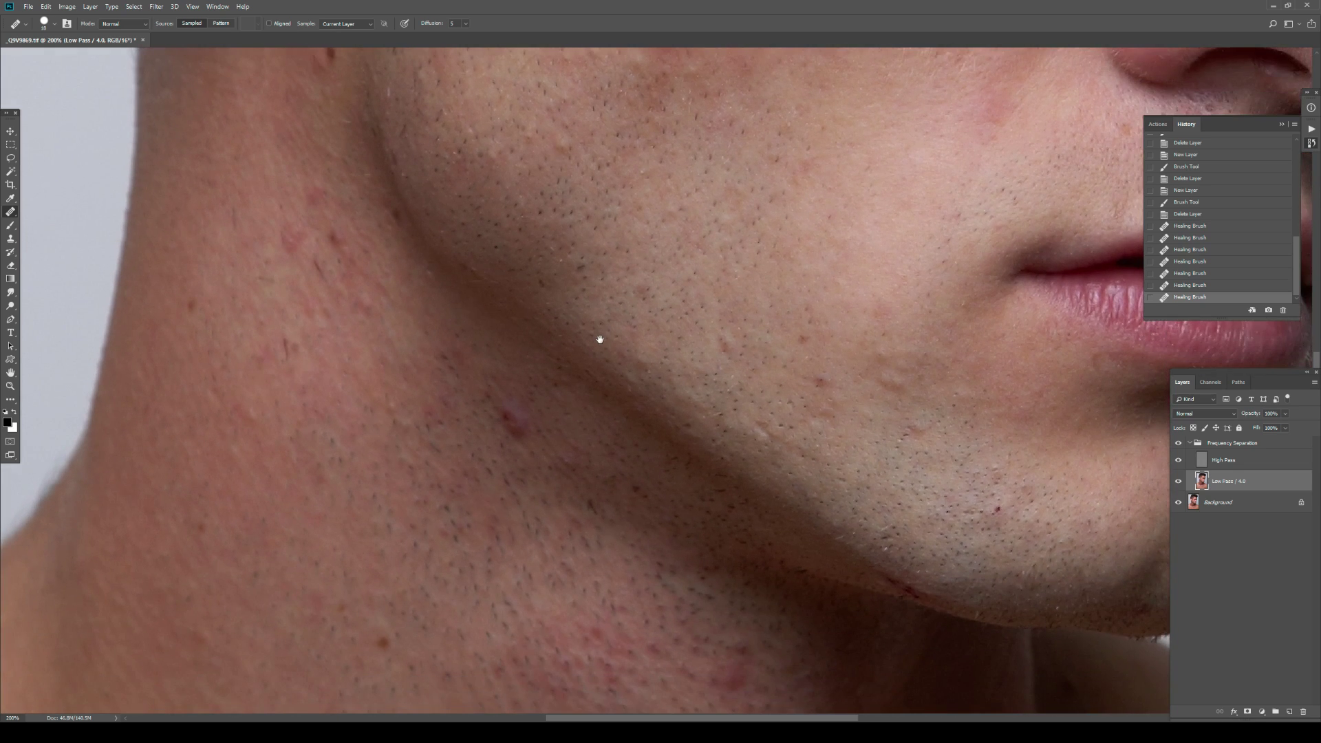
{"action": "left_click", "coordinate": [568, 339], "text": "alt"}
{"action": "left_click_drag", "start_coordinate": [720, 269], "coordinate": [587, 519]}
{"action": "left_click_drag", "start_coordinate": [537, 269], "coordinate": [532, 393]}
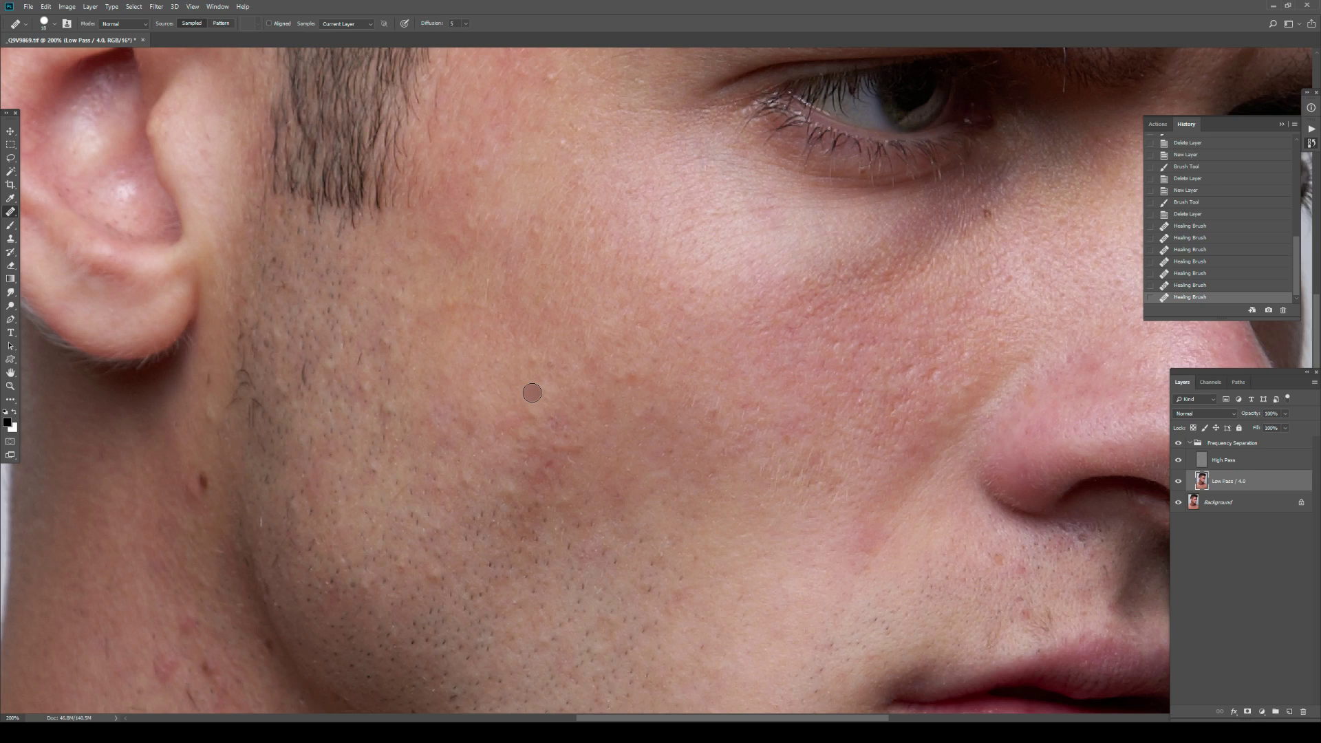
{"action": "key", "text": "z"}
{"action": "left_click", "coordinate": [544, 403], "text": "alt"}
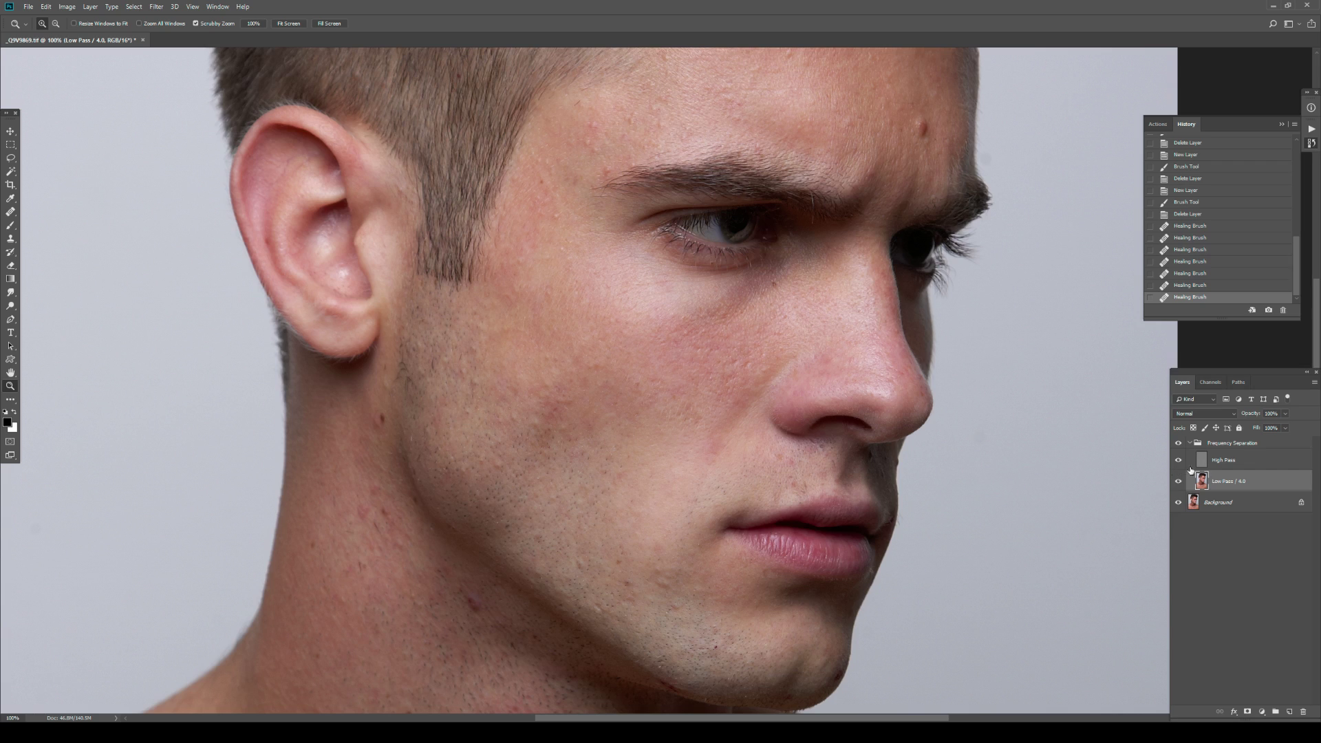
Step: Add a new layer between High Pass and Low Pass / 4.0 and name it Color
{"action": "left_click", "coordinate": [1289, 712]}
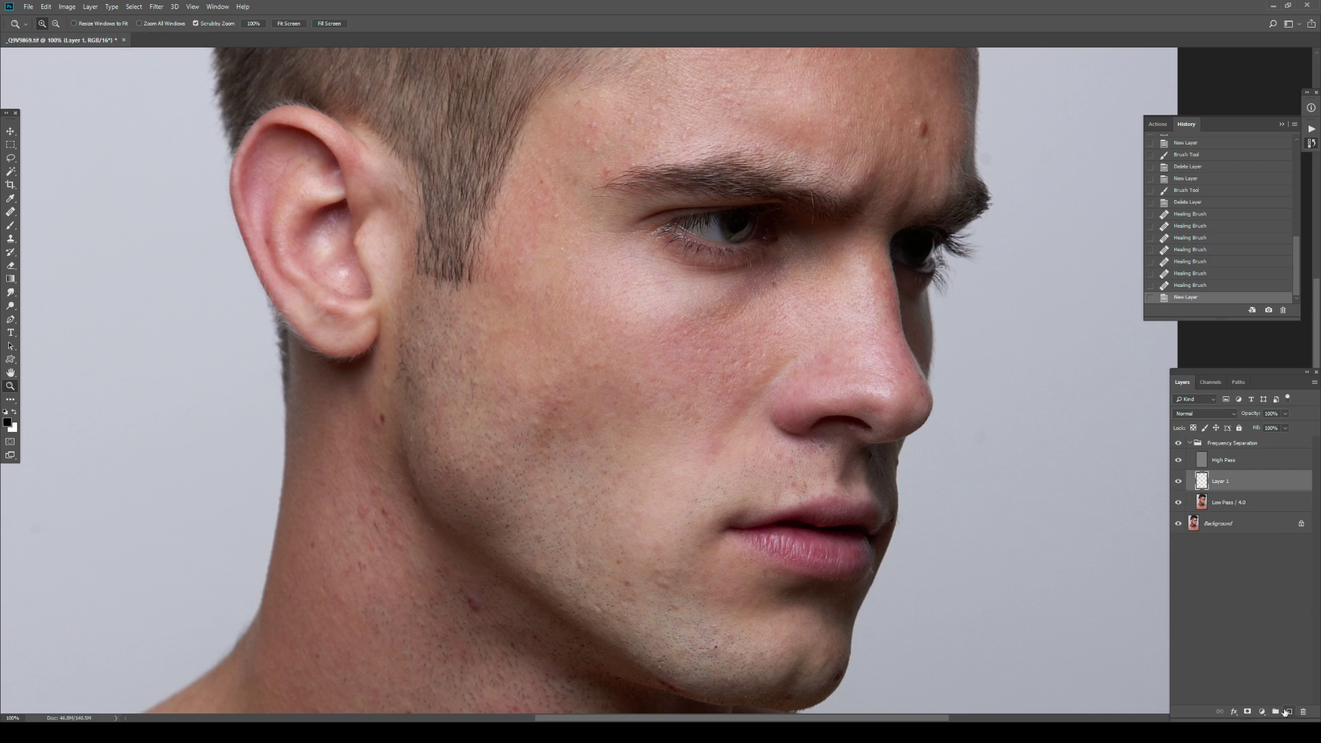
{"action": "double_click", "coordinate": [1223, 483]}
{"action": "type", "text": "Color"}
{"action": "key", "text": "Return"}
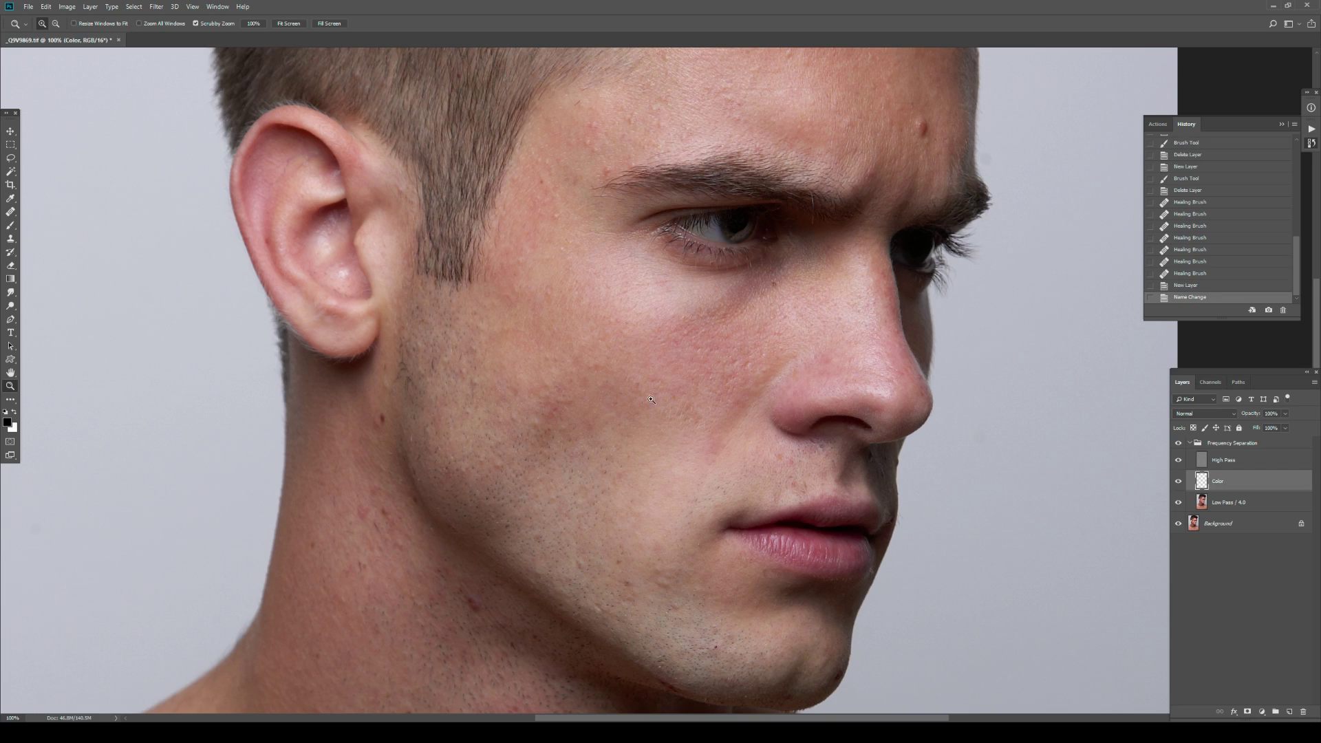
Step: Paint sampled skin tone over the uneven patches on the cheek and jaw on the Color layer with a soft brush
{"action": "key", "text": "b"}
{"action": "mouse_move", "coordinate": [563, 417]}
{"action": "left_mouse_down"}
{"action": "mouse_move", "coordinate": [571, 321]}
{"action": "mouse_move", "coordinate": [543, 323]}
{"action": "left_mouse_up"}
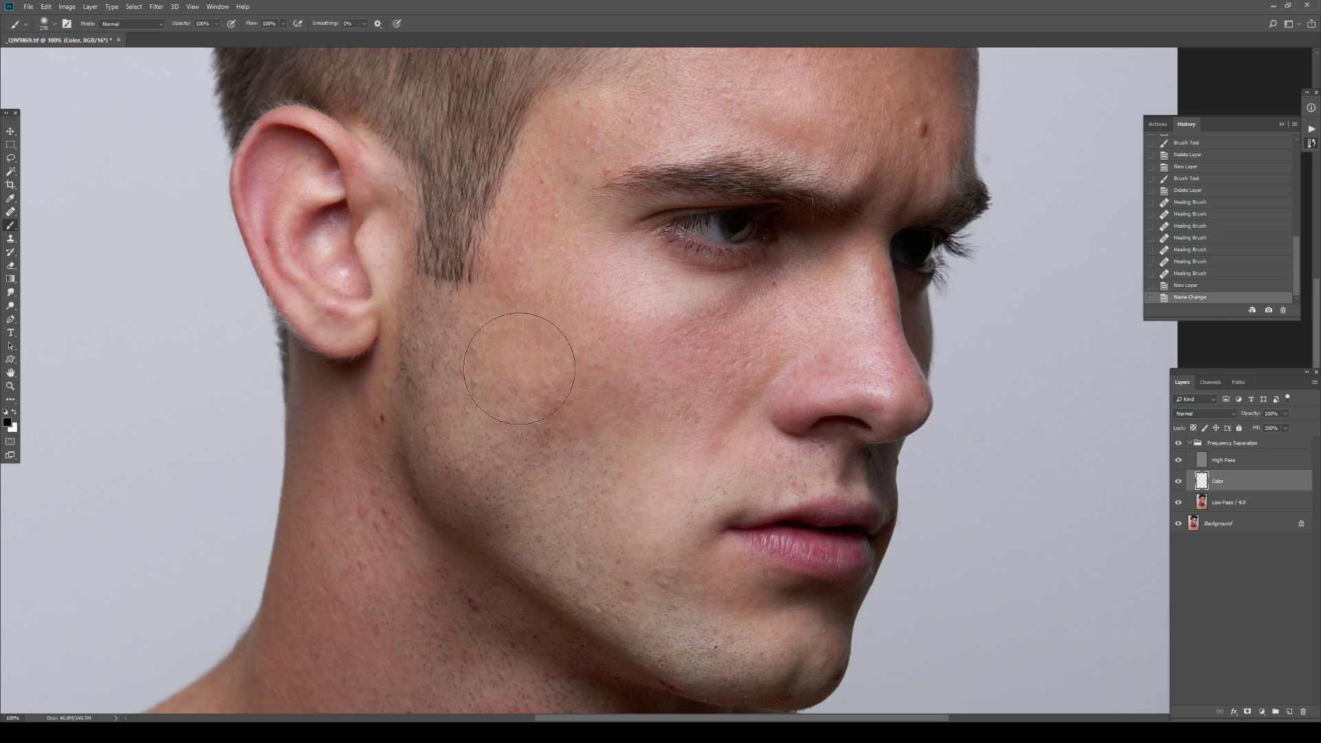
{"action": "left_click", "coordinate": [524, 361], "text": "alt"}
{"action": "left_click_drag", "start_coordinate": [527, 362], "coordinate": [530, 384]}
{"action": "left_click_drag", "start_coordinate": [523, 331], "coordinate": [518, 358]}
{"action": "left_click_drag", "start_coordinate": [454, 412], "coordinate": [457, 447]}
{"action": "left_click_drag", "start_coordinate": [571, 495], "coordinate": [595, 459]}
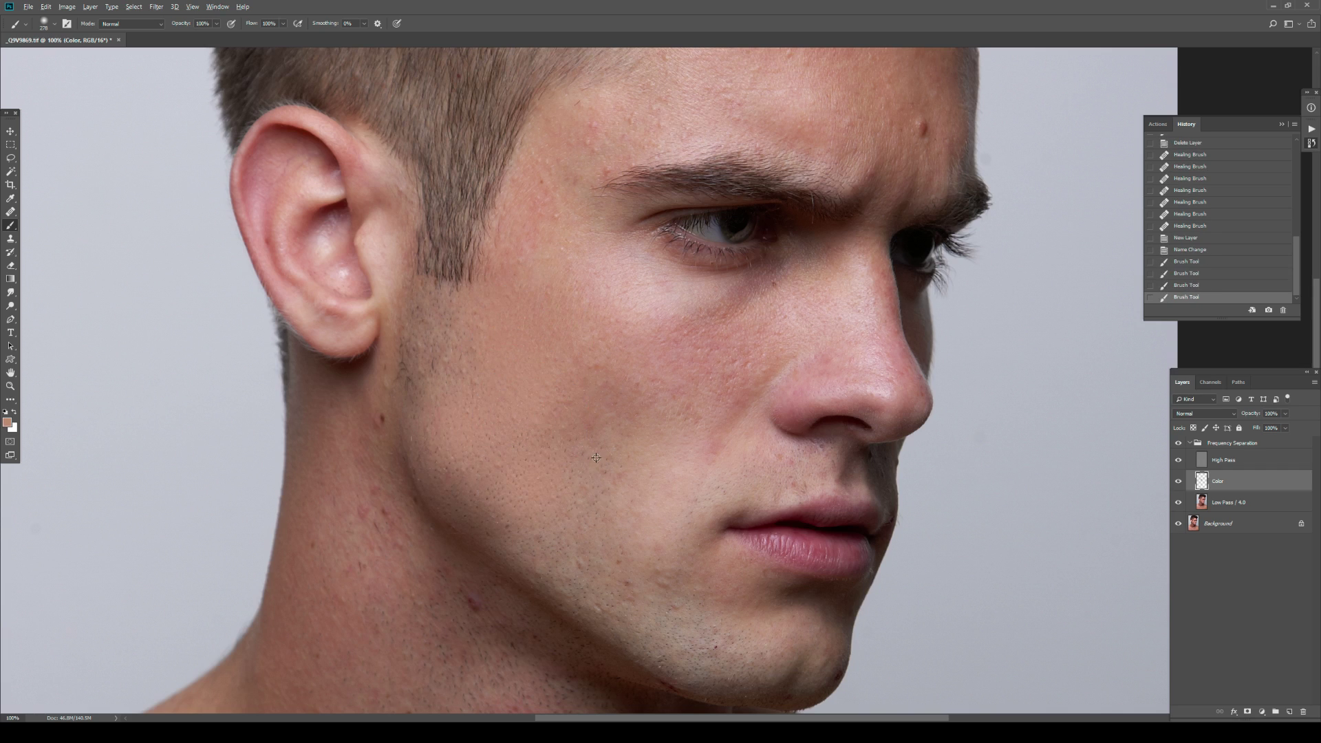
{"action": "left_click_drag", "start_coordinate": [585, 399], "coordinate": [628, 457]}
{"action": "mouse_move", "coordinate": [660, 358]}
{"action": "left_mouse_down"}
{"action": "mouse_move", "coordinate": [633, 391]}
{"action": "mouse_move", "coordinate": [577, 375]}
{"action": "mouse_move", "coordinate": [531, 339]}
{"action": "mouse_move", "coordinate": [570, 380]}
{"action": "mouse_move", "coordinate": [424, 461]}
{"action": "mouse_move", "coordinate": [607, 433]}
{"action": "left_mouse_up"}
{"action": "left_click_drag", "start_coordinate": [634, 487], "coordinate": [647, 496]}
Step: Lower the Color layer's opacity to about 32% and compare the cheek with the layer hidden and shown
{"action": "key", "text": "z"}
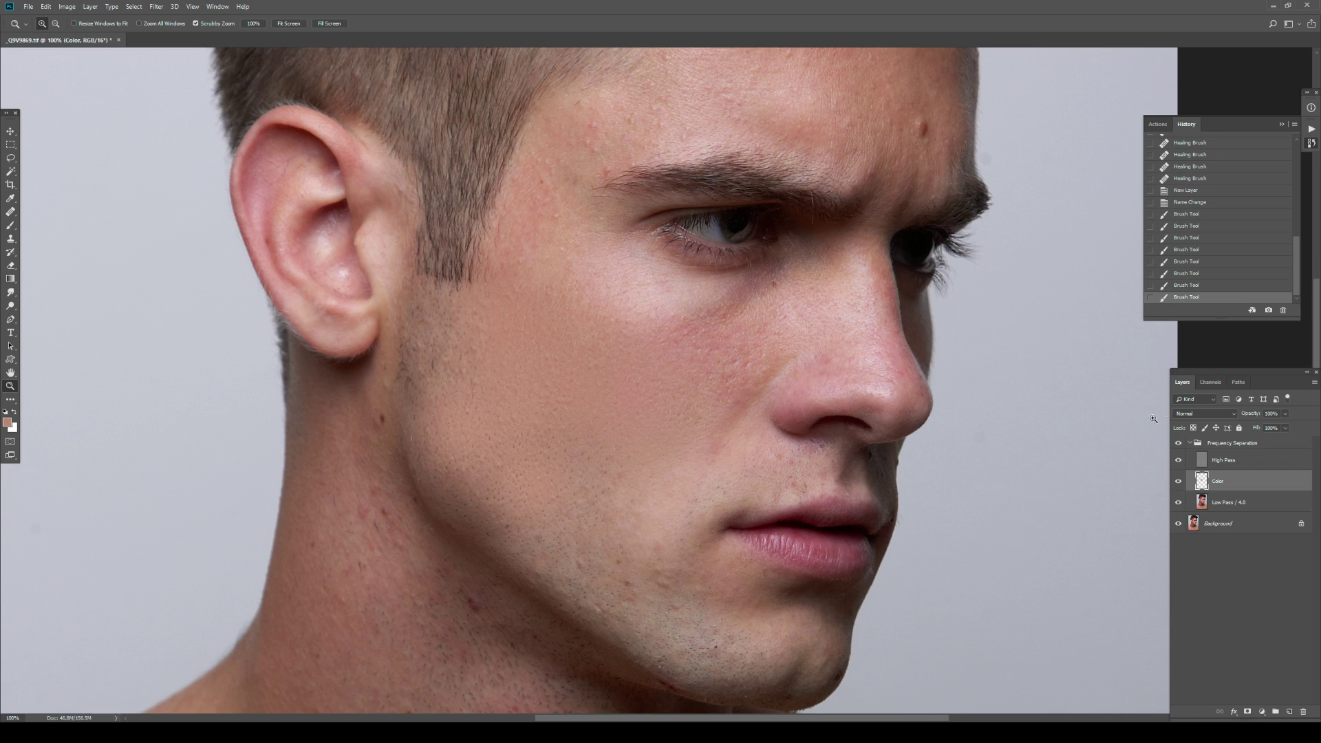
{"action": "left_click_drag", "start_coordinate": [1249, 414], "coordinate": [1218, 416]}
{"action": "left_click", "coordinate": [1176, 482]}
{"action": "left_click", "coordinate": [1177, 482]}
{"action": "left_click", "coordinate": [1176, 482]}
{"action": "left_click", "coordinate": [1177, 482]}
{"action": "left_click", "coordinate": [1177, 482]}
{"action": "left_click", "coordinate": [1176, 482]}
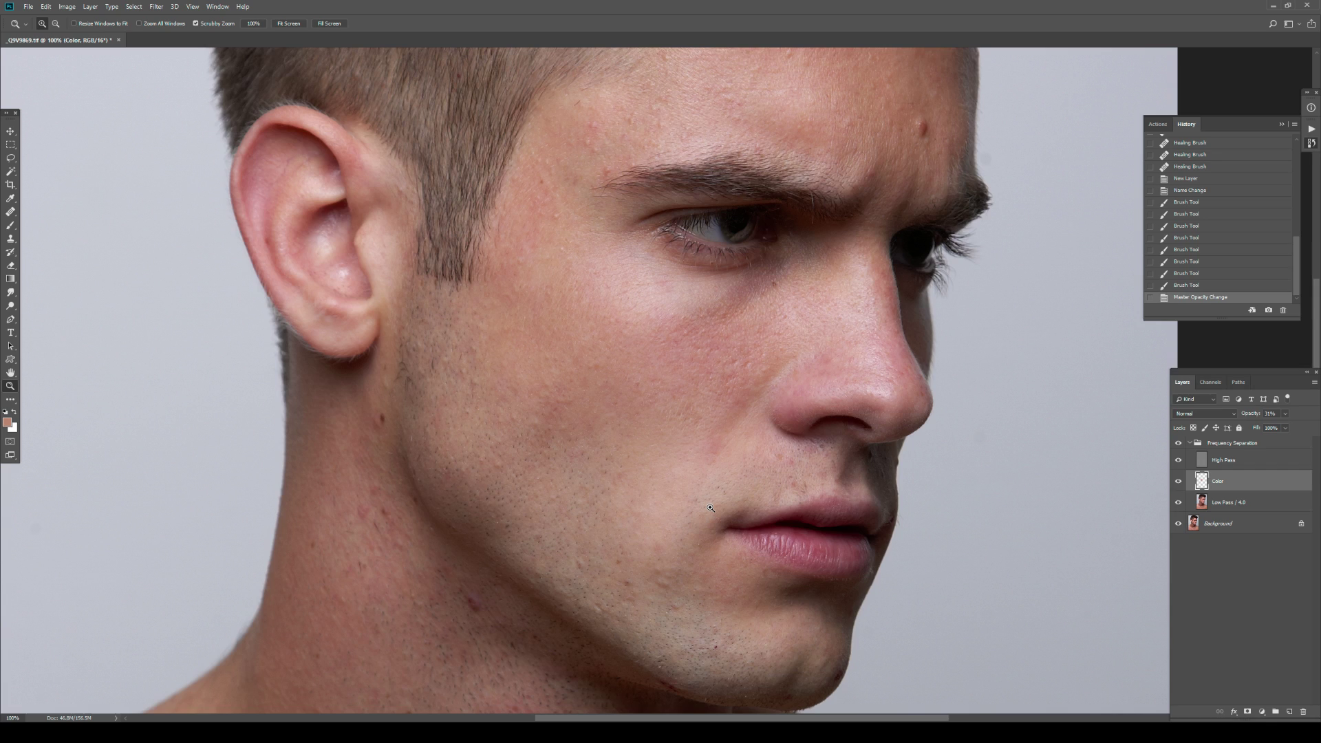
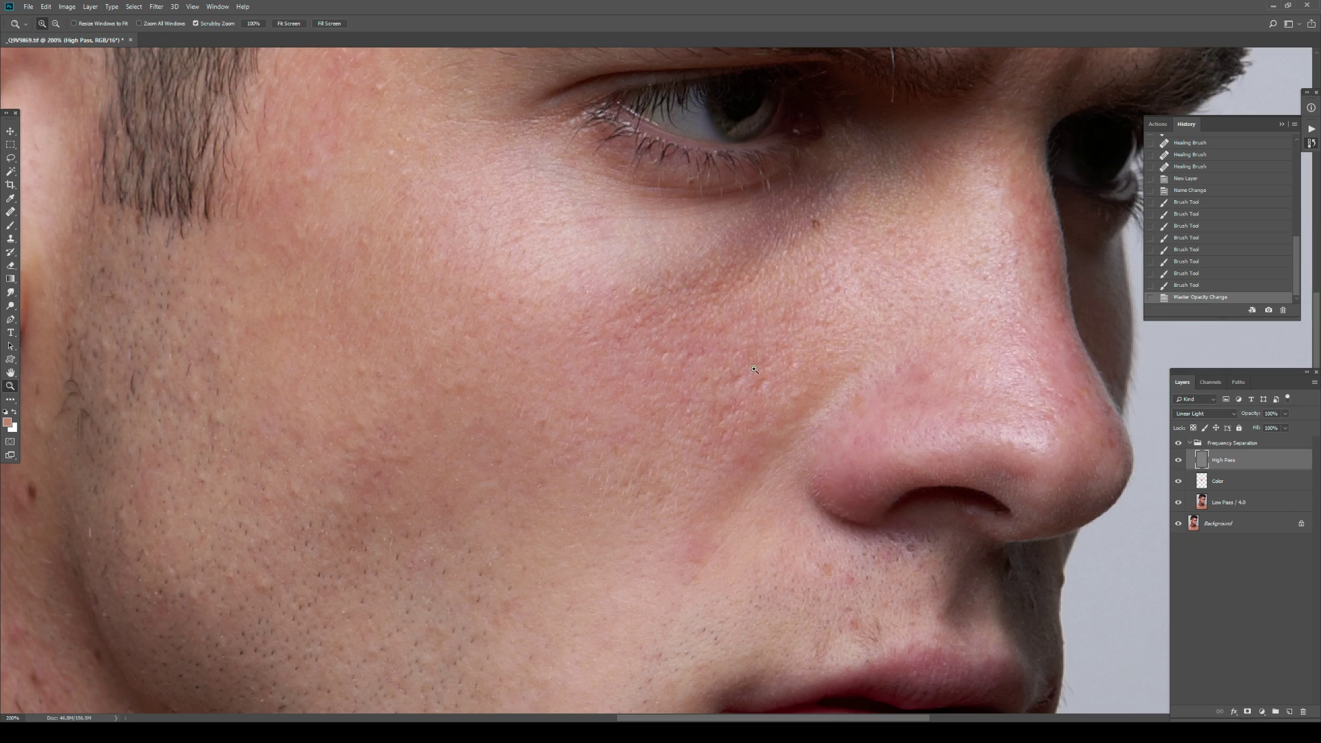
Step: Heal the small bumps and pores on the cheek beside the nose on the High Pass layer
{"action": "left_click", "coordinate": [740, 374]}
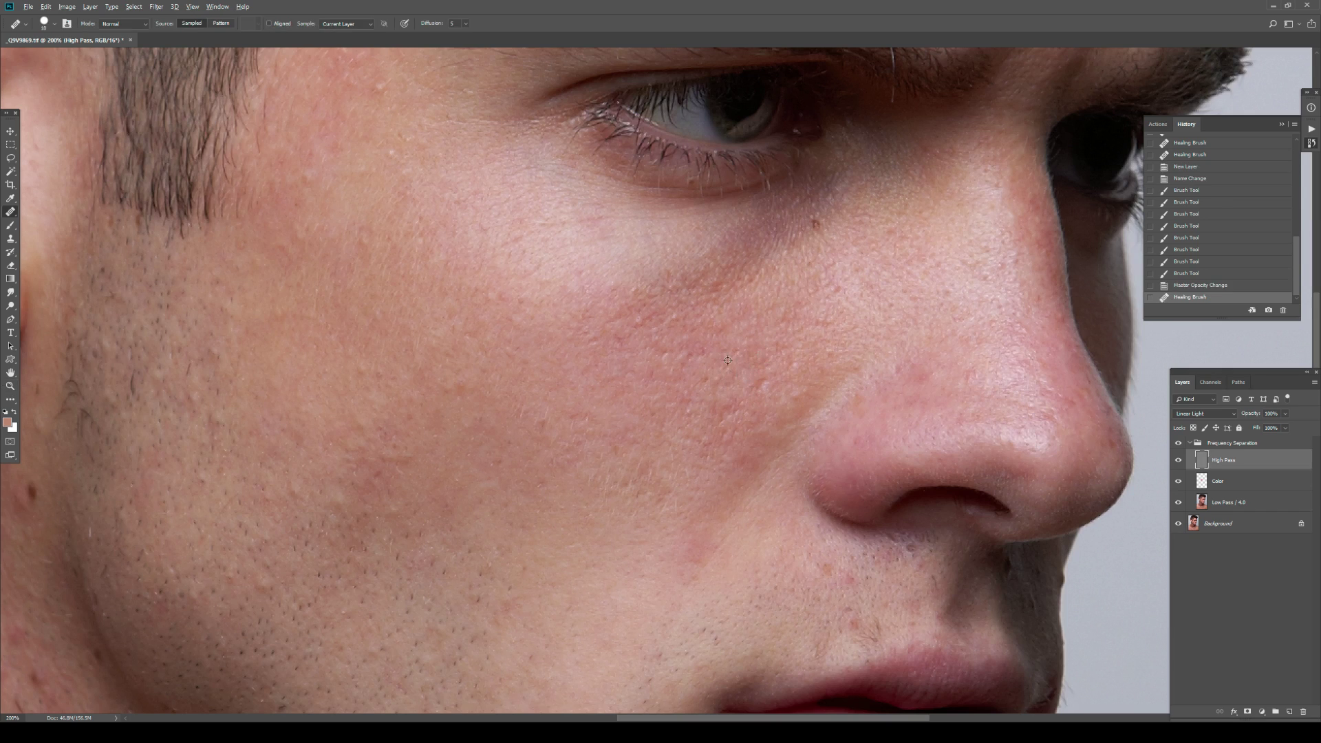
{"action": "left_click", "coordinate": [720, 378]}
{"action": "left_click", "coordinate": [774, 348]}
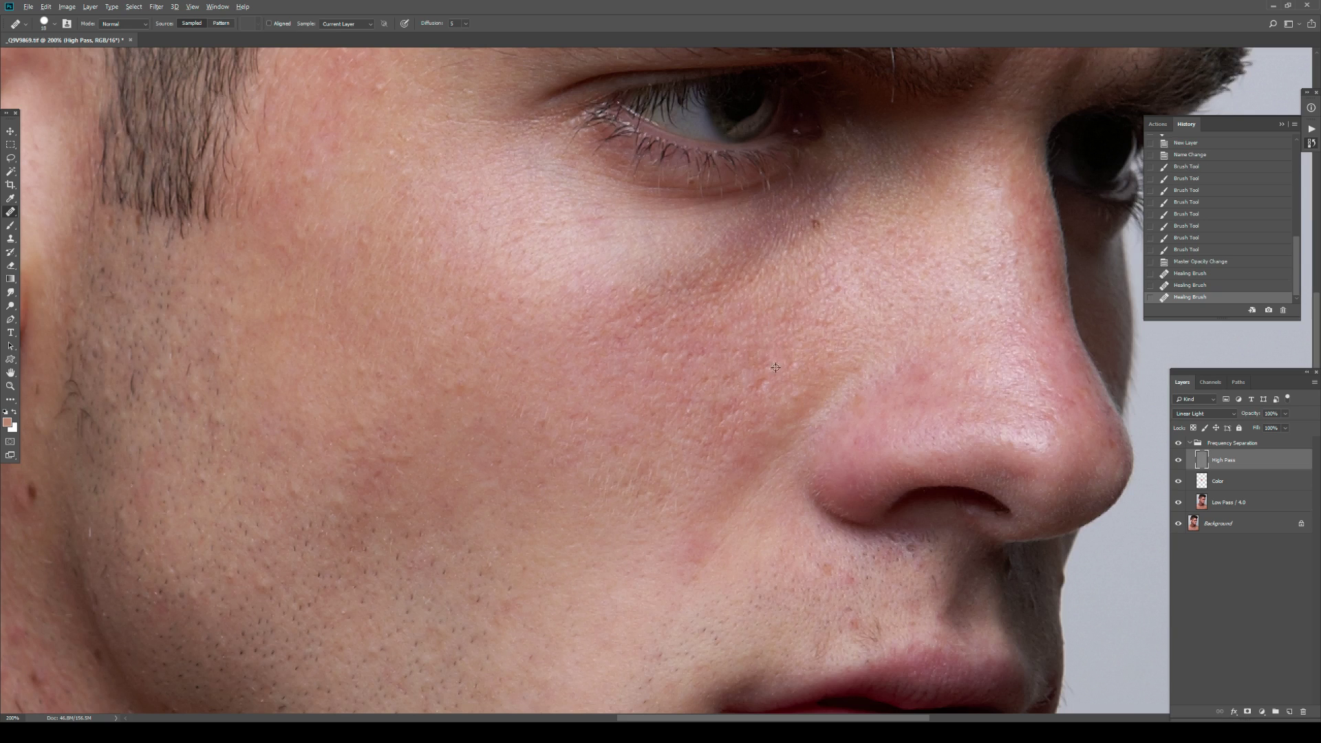
{"action": "left_click", "coordinate": [757, 383]}
{"action": "left_click_drag", "start_coordinate": [528, 371], "coordinate": [494, 282]}
Step: Try healing the texture on the side of the neck below the ear with a large brush, and undo the stroke
{"action": "key", "text": "z"}
{"action": "key", "text": "ctrl+0"}
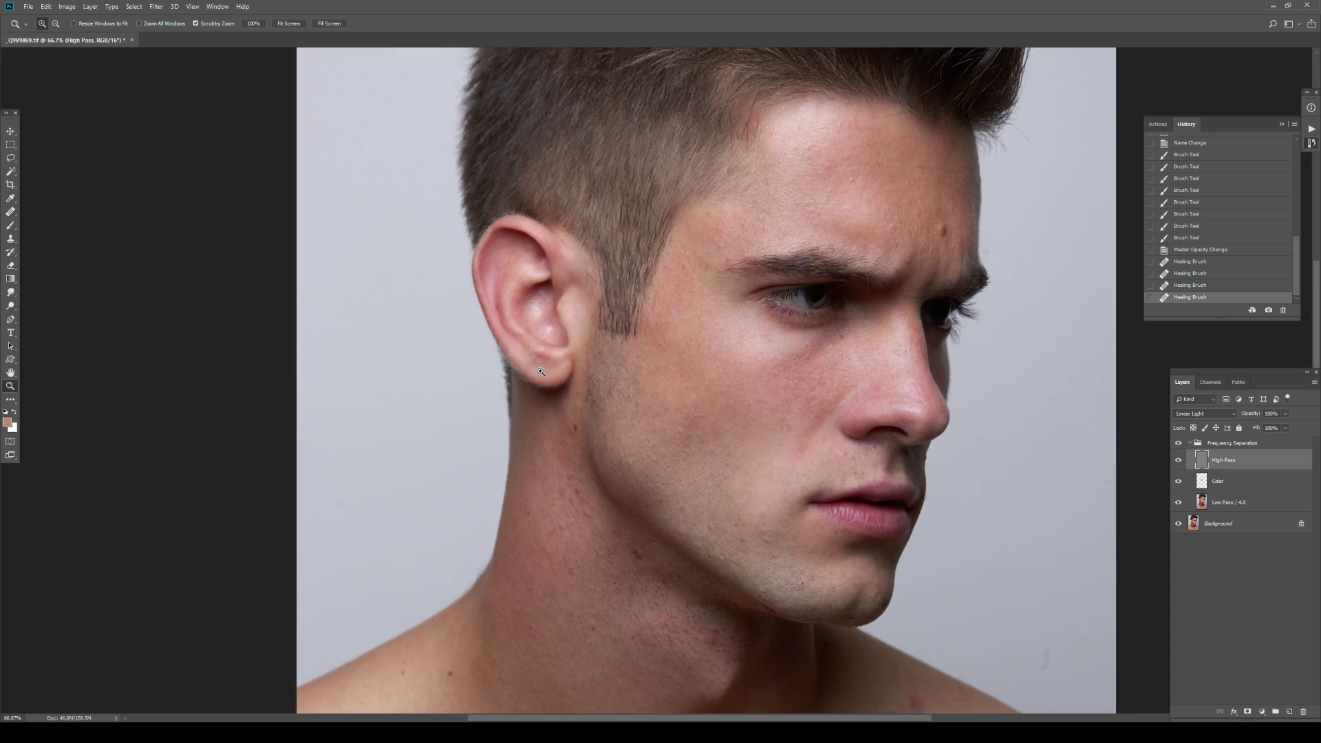
{"action": "left_click", "coordinate": [616, 398]}
{"action": "key", "text": "j"}
{"action": "left_click_drag", "start_coordinate": [552, 447], "coordinate": [581, 447]}
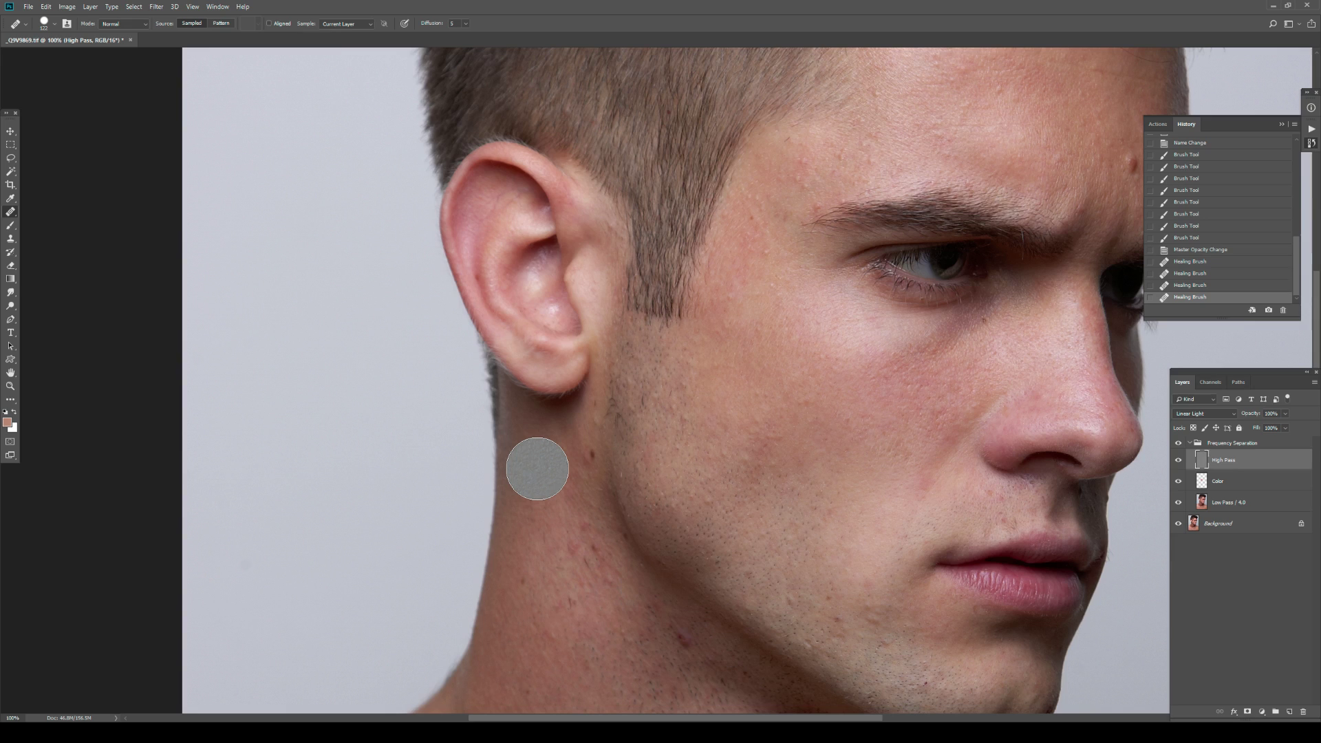
{"action": "mouse_move", "coordinate": [537, 468]}
{"action": "left_mouse_down"}
{"action": "mouse_move", "coordinate": [576, 451]}
{"action": "mouse_move", "coordinate": [540, 448]}
{"action": "mouse_move", "coordinate": [544, 433]}
{"action": "left_mouse_up"}
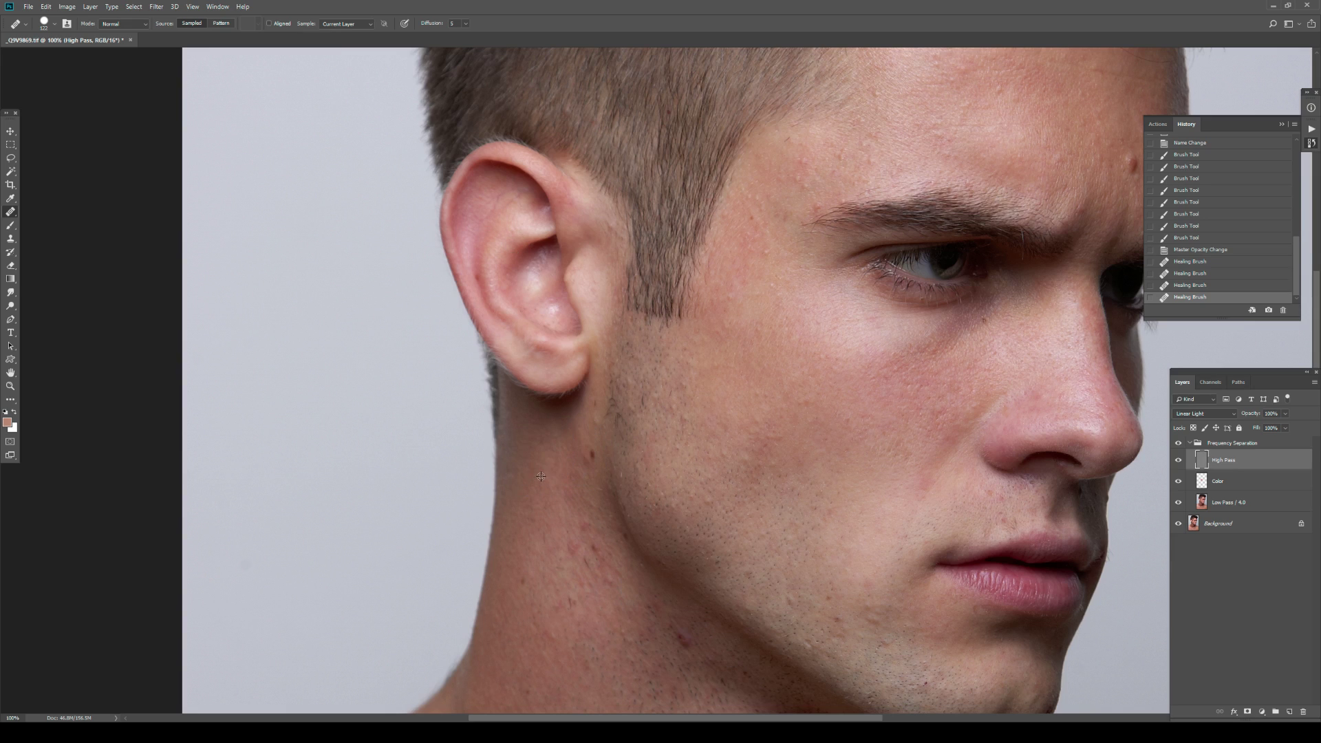
{"action": "left_click", "coordinate": [529, 420]}
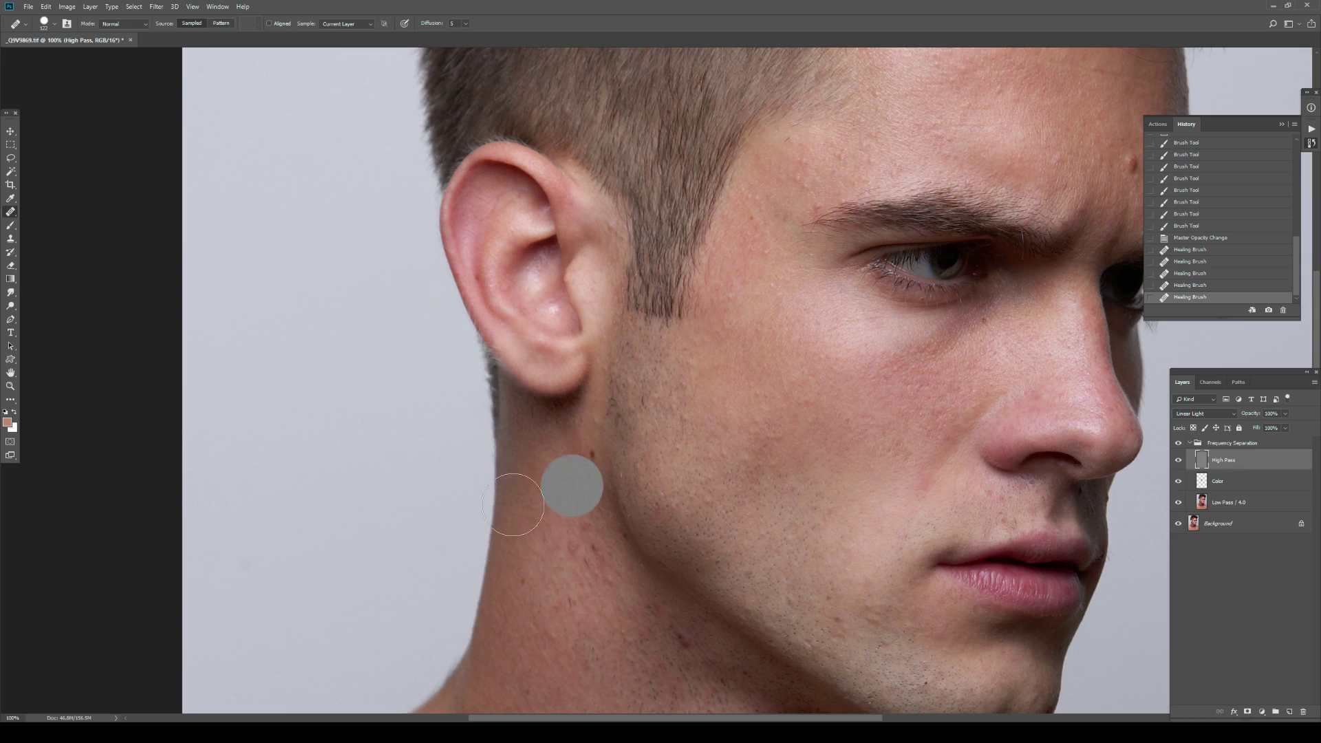
{"action": "key", "text": "ctrl+z"}
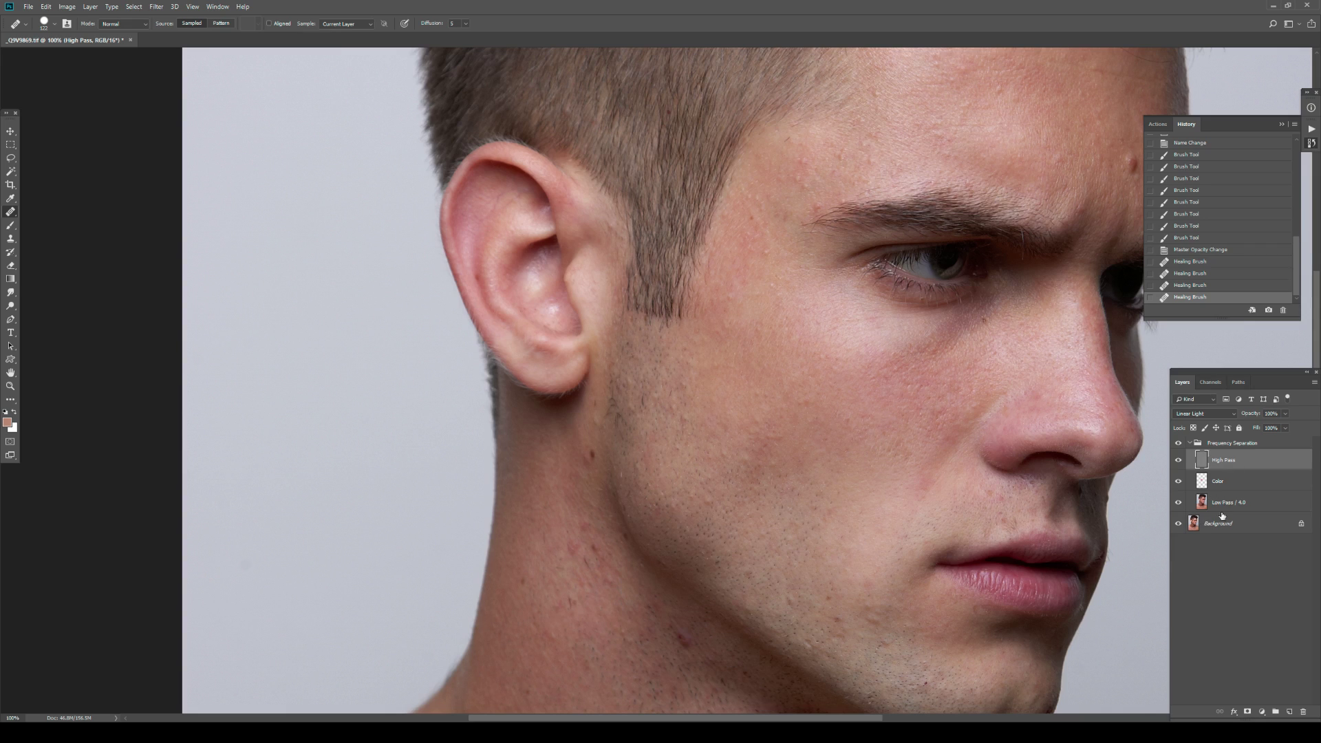
Step: Collapse the Frequency Separation group and bring the forehead and upper face into view
{"action": "left_click", "coordinate": [1190, 443]}
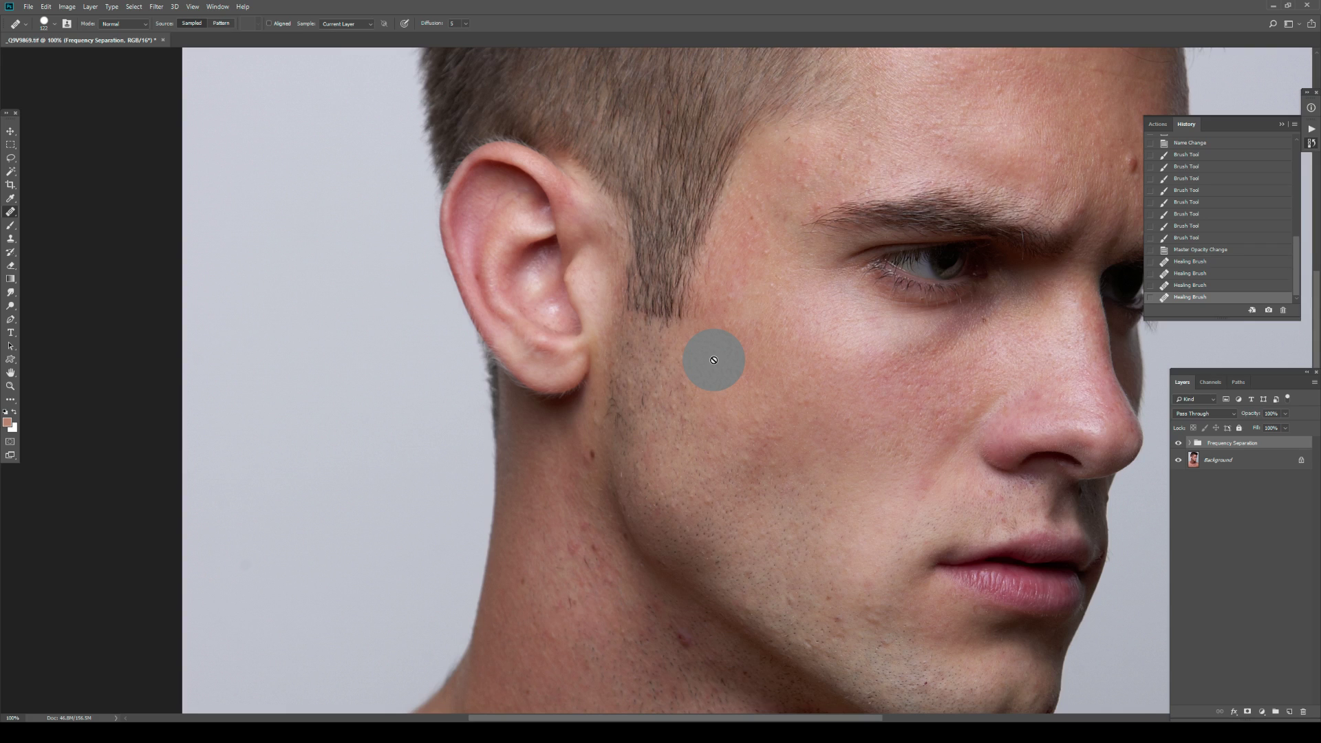
{"action": "left_click_drag", "start_coordinate": [778, 316], "coordinate": [463, 431]}
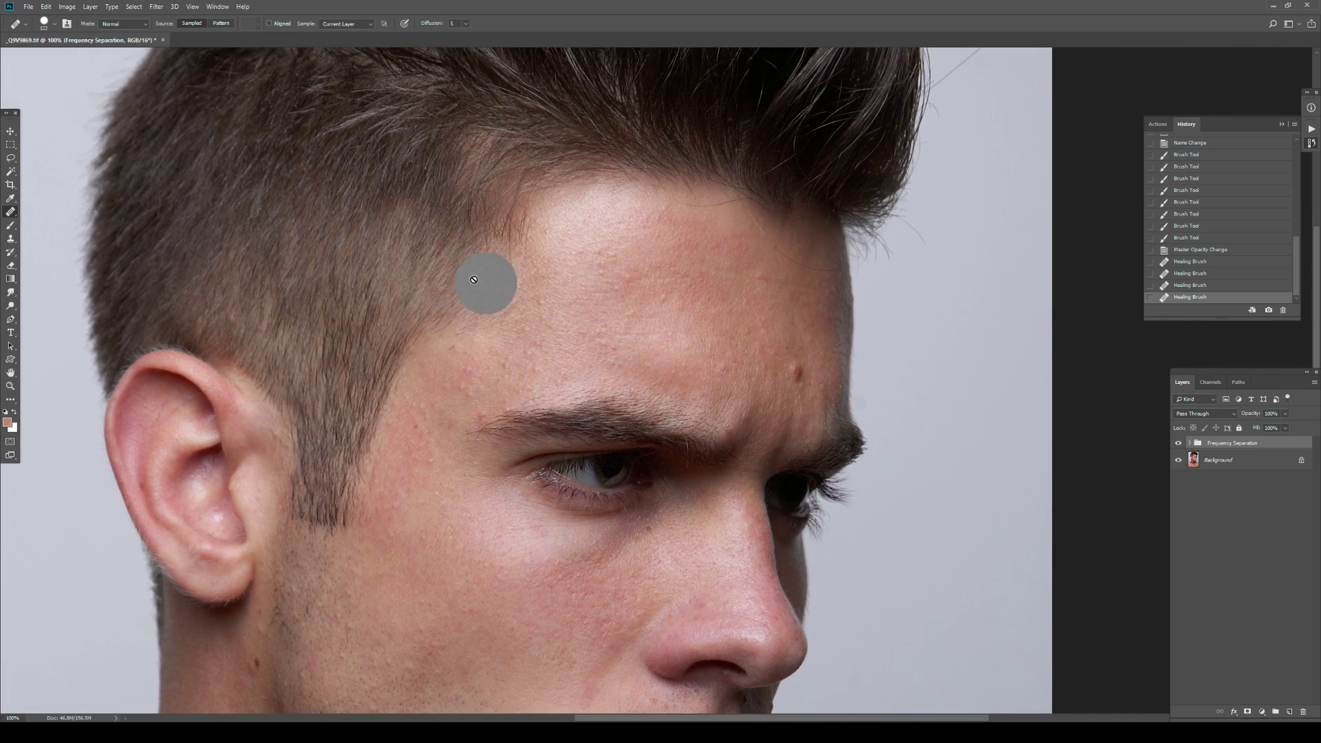